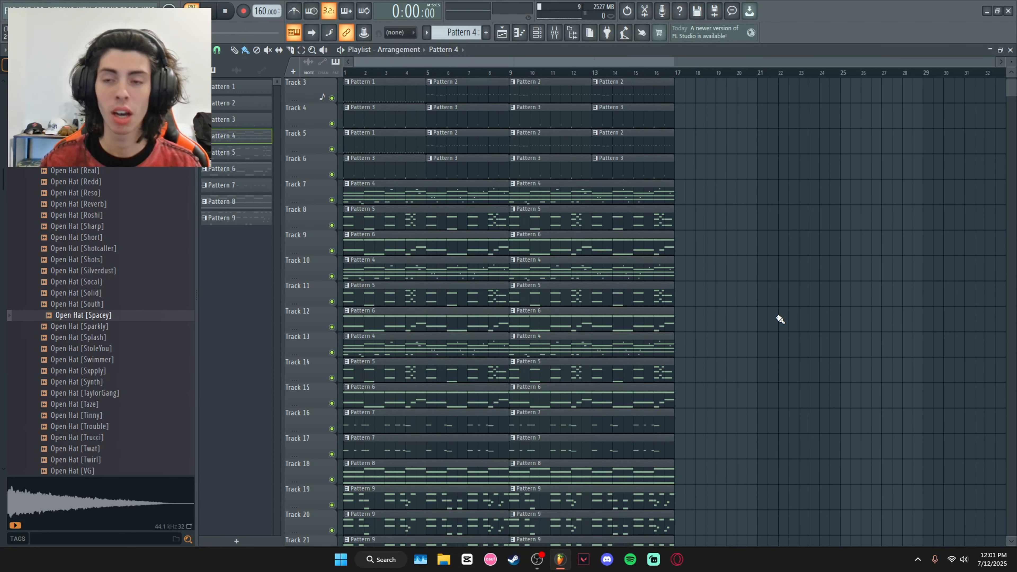
- Open the Pattern 4 clip on Track 7 in the piano roll and show its notes from bar 1
left_click(537, 33)
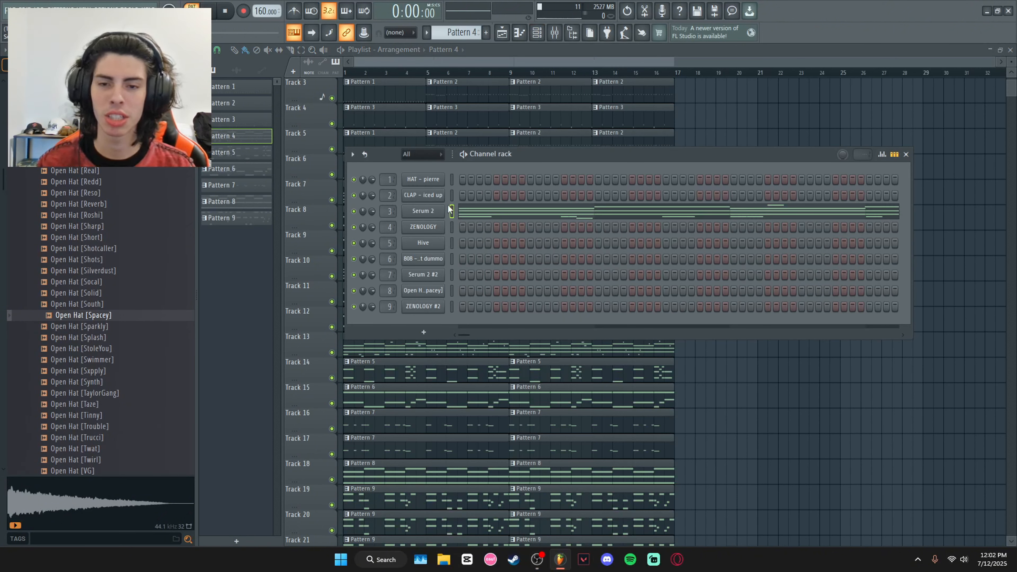
left_click(905, 155)
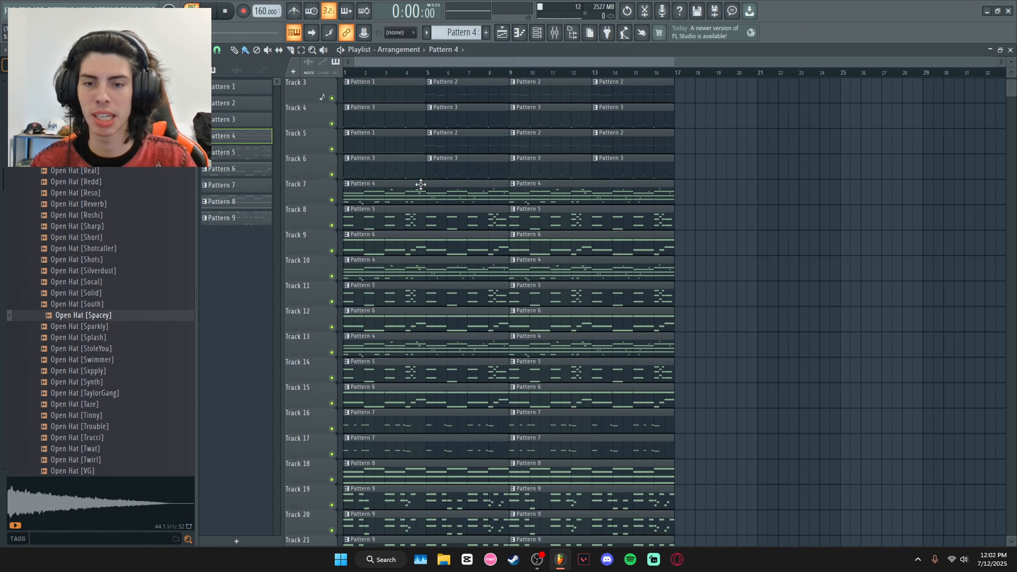
double_click(394, 198)
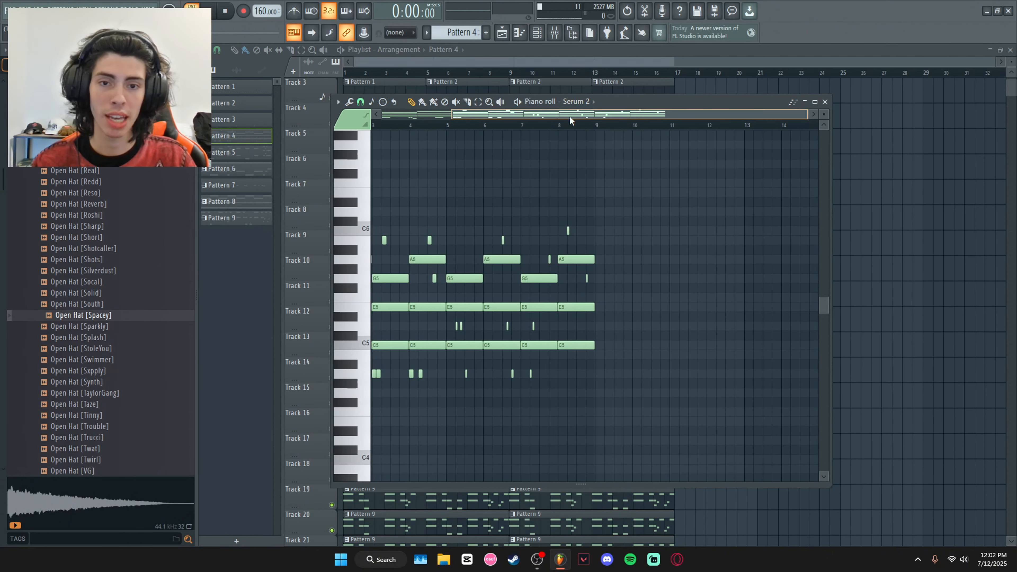
left_click_drag(570, 117, 487, 111)
- Examine the oscillator settings of the Serum 2 channel's instrument, and close the instrument and the channel rack
left_click(538, 37)
left_click(431, 213)
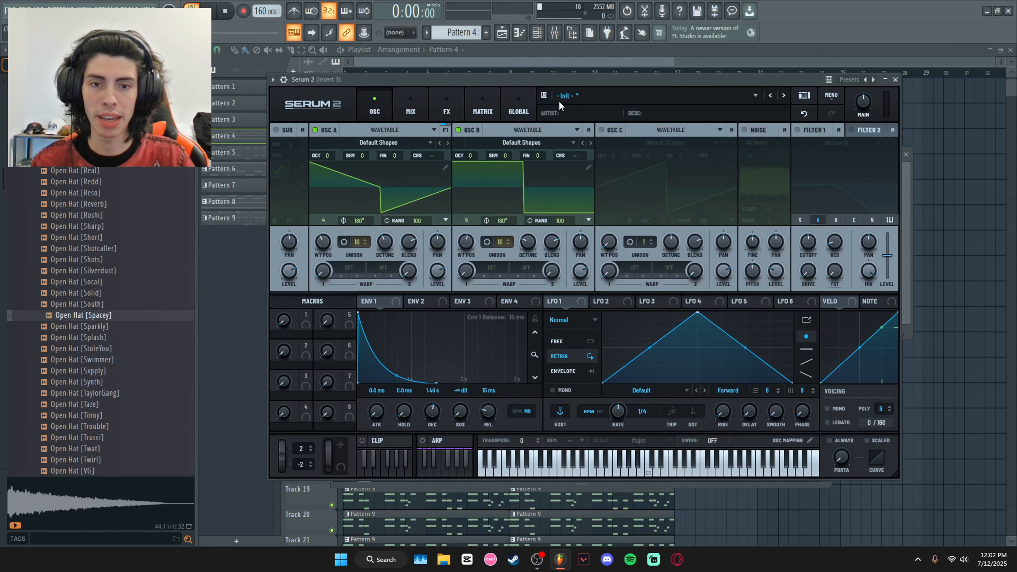
left_click_drag(596, 81, 671, 92)
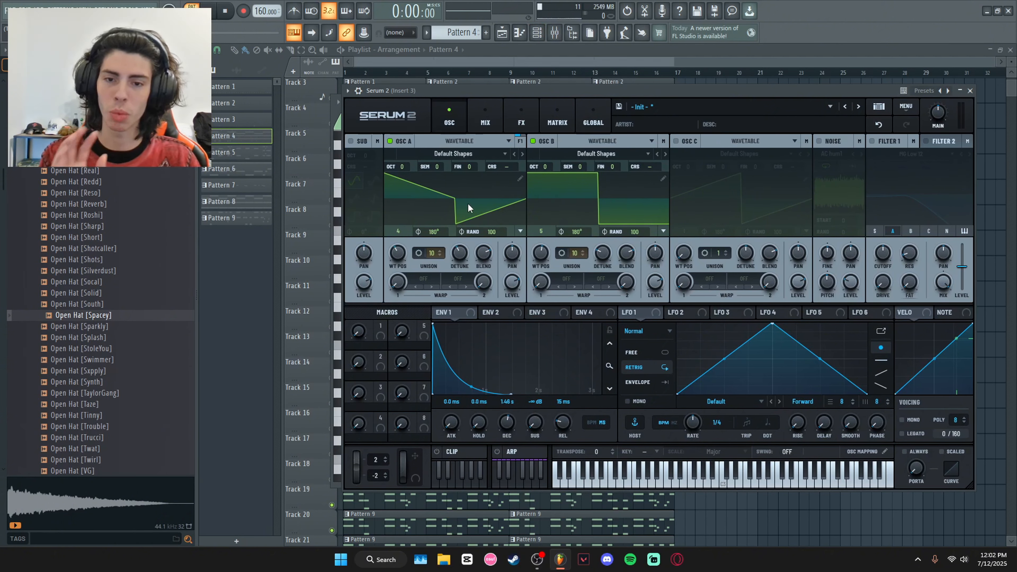
left_click(970, 90)
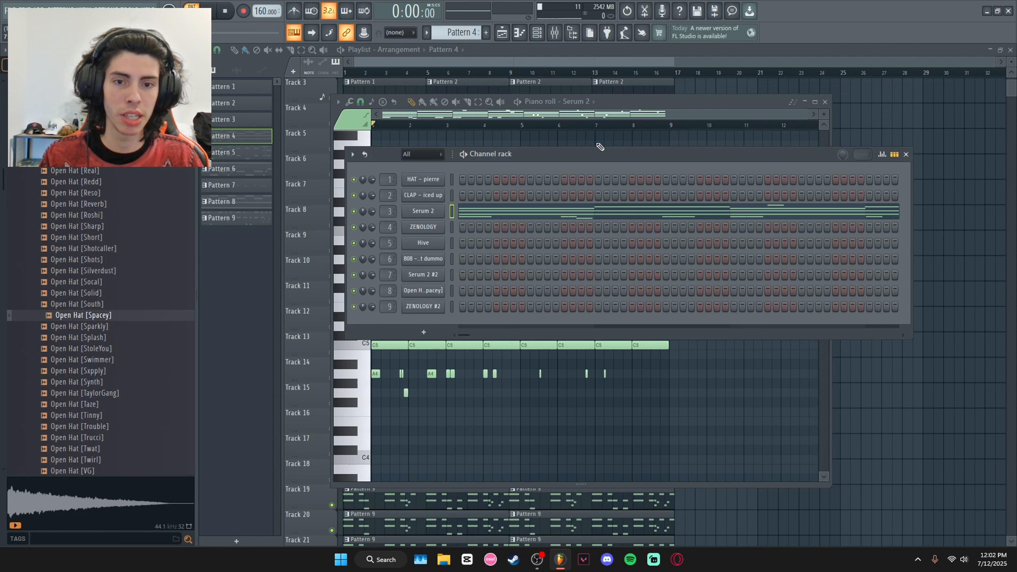
left_click(906, 154)
- Play the Serum 2 notes of Pattern 4 into bar 3, stop, and examine the chord and counter-melody layout
scroll(435, 204, "down", 1)
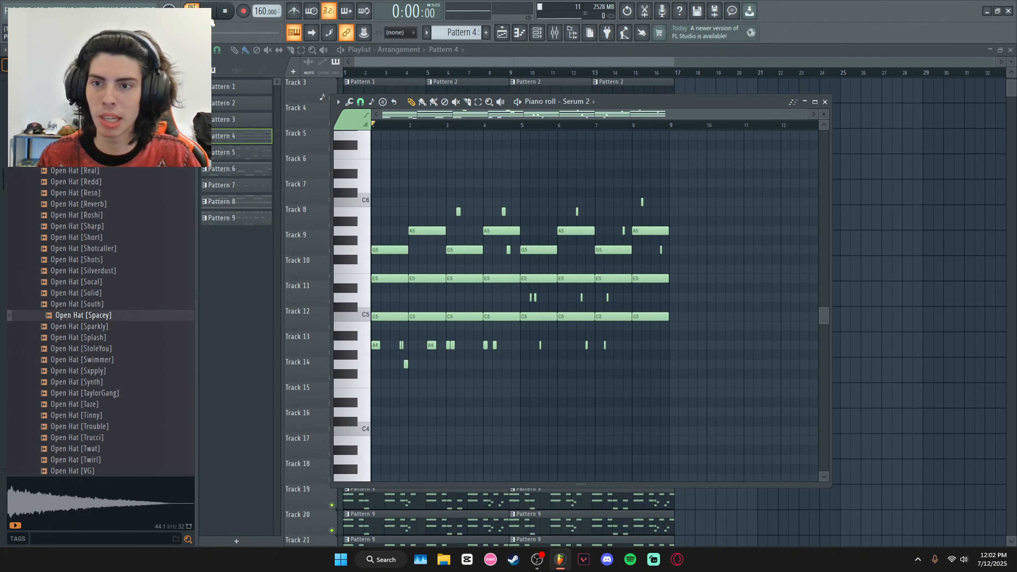
left_click(211, 13)
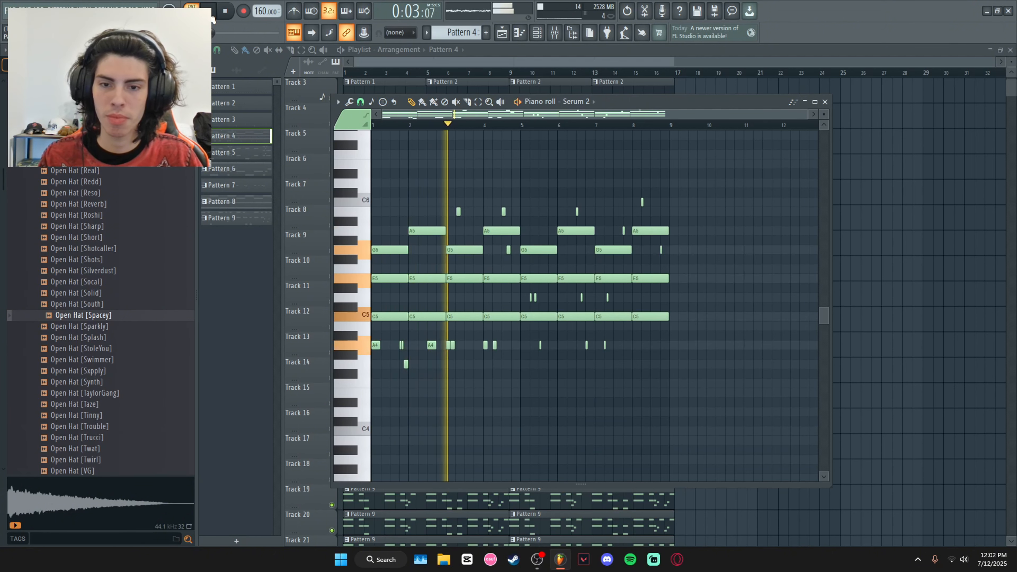
key("space")
scroll(442, 373, "up", 3, "ctrl")
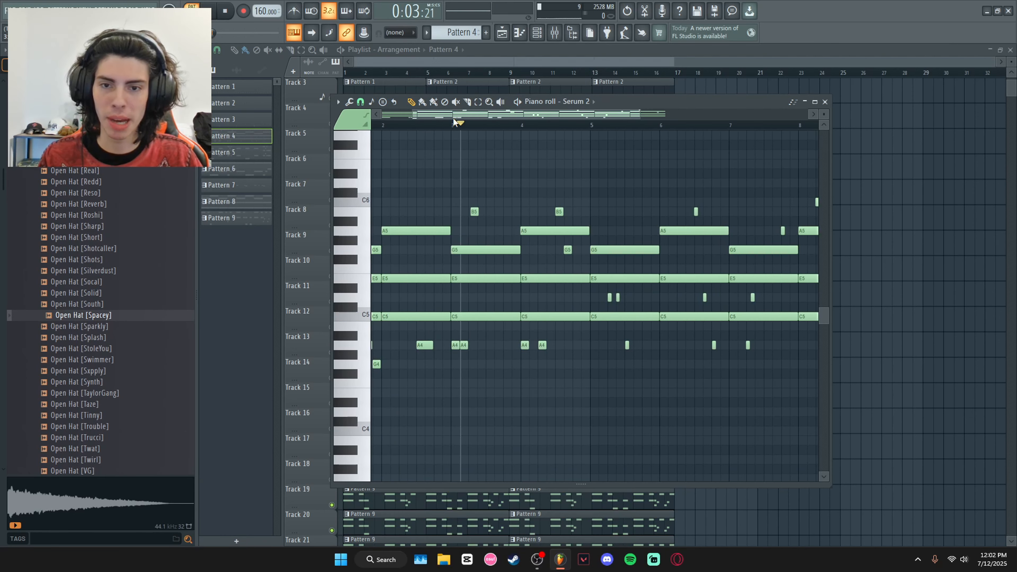
left_click_drag(452, 116, 408, 119)
scroll(480, 265, "down", 2, "ctrl")
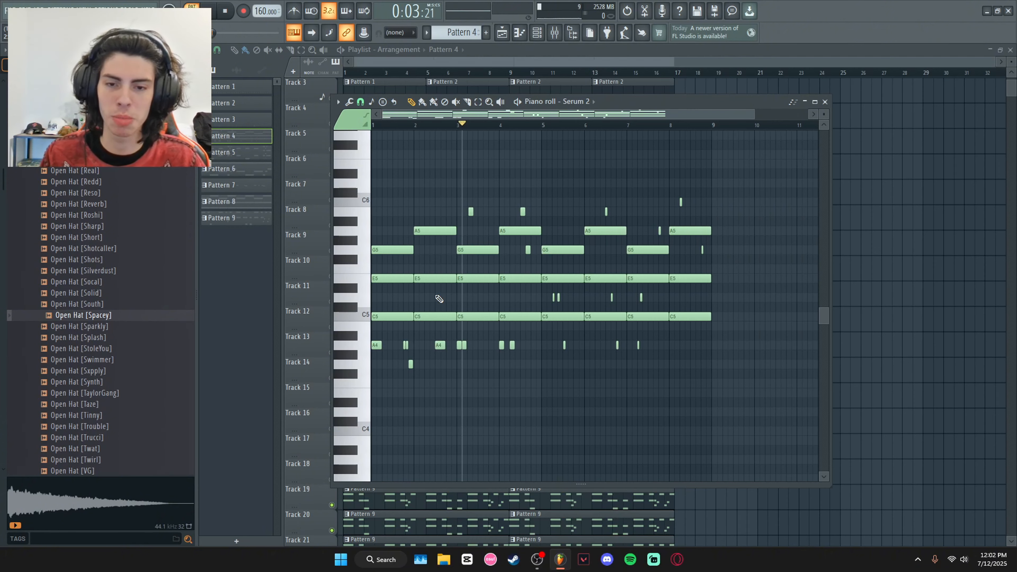
scroll(415, 401, "up", 4, "ctrl")
- Examine the Particle Glitch preset in the Portal effect on mixer Insert 3, and close the effect
left_click(537, 33)
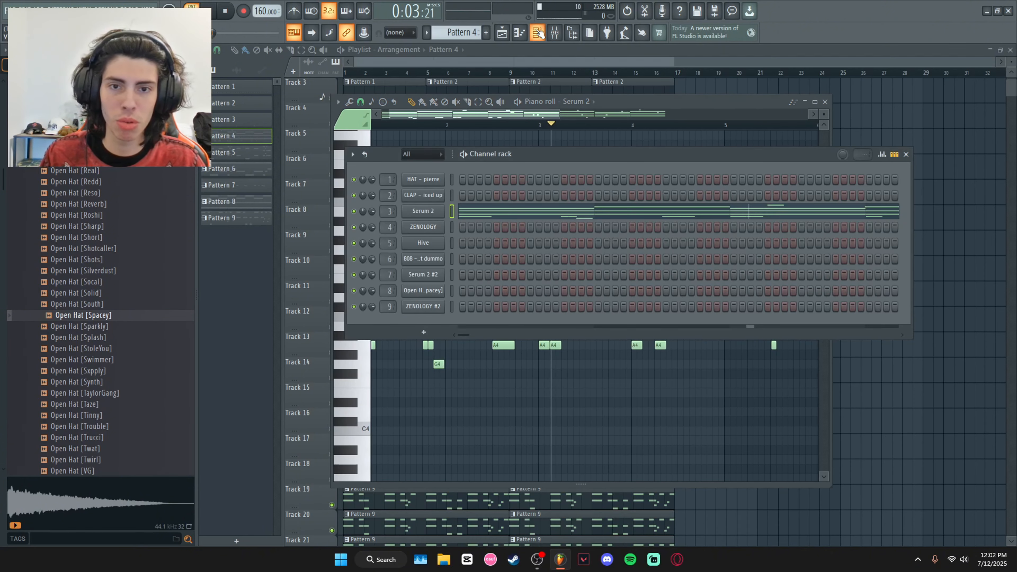
left_click(537, 33)
left_click(554, 33)
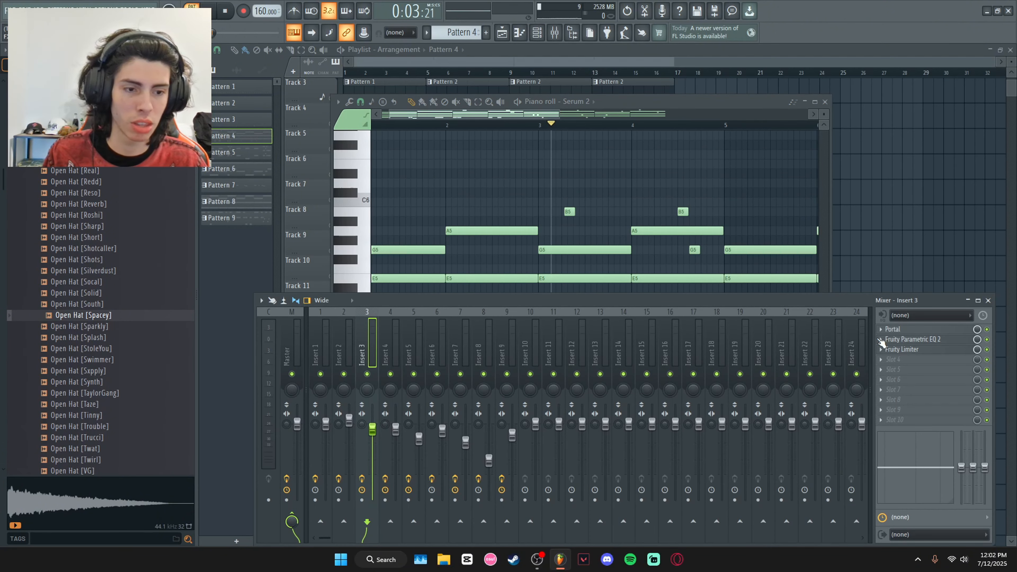
left_click(908, 331)
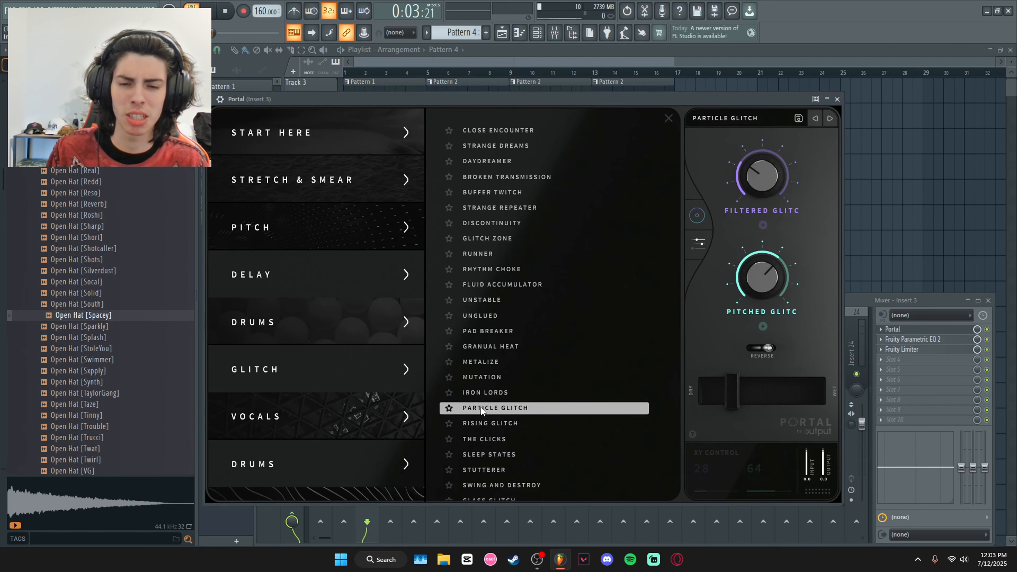
left_click(837, 99)
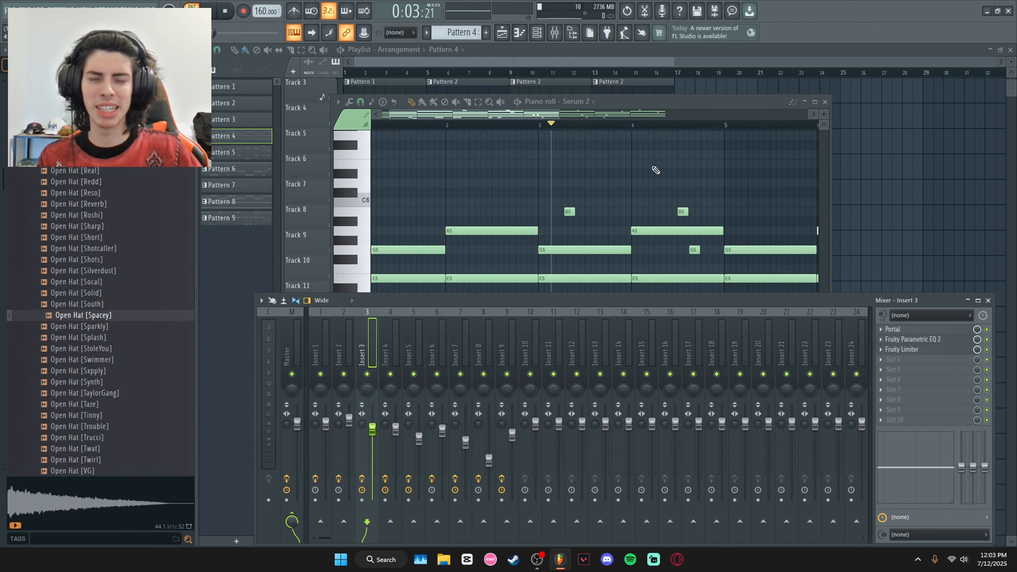
- Bring Pattern 4's piano roll to the front and play its opening bars in two passes to examine the short low notes
right_click(642, 163)
scroll(604, 306, "down", 1)
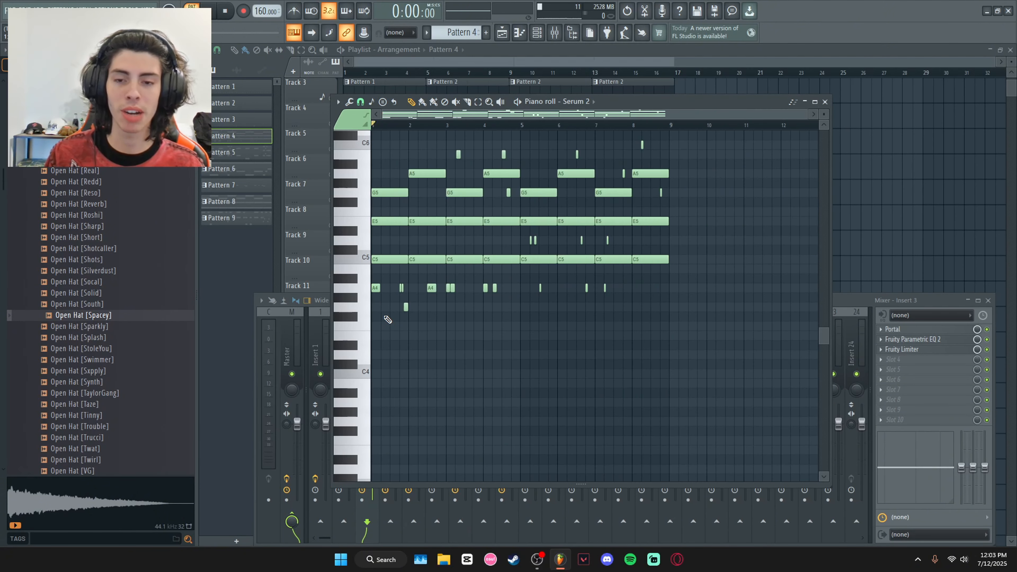
scroll(384, 319, "up", 4)
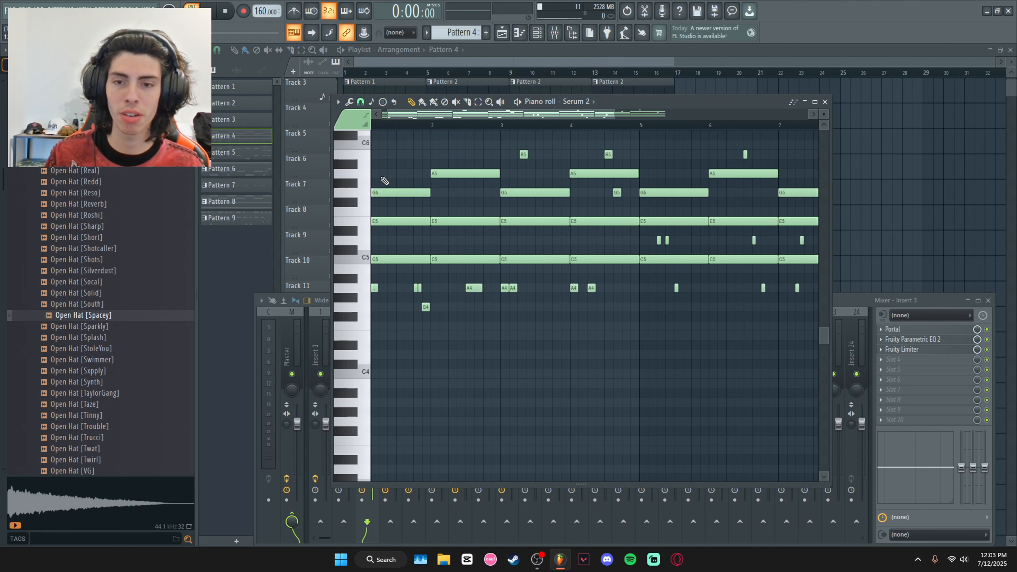
left_click(212, 17)
scroll(566, 317, "down", 1)
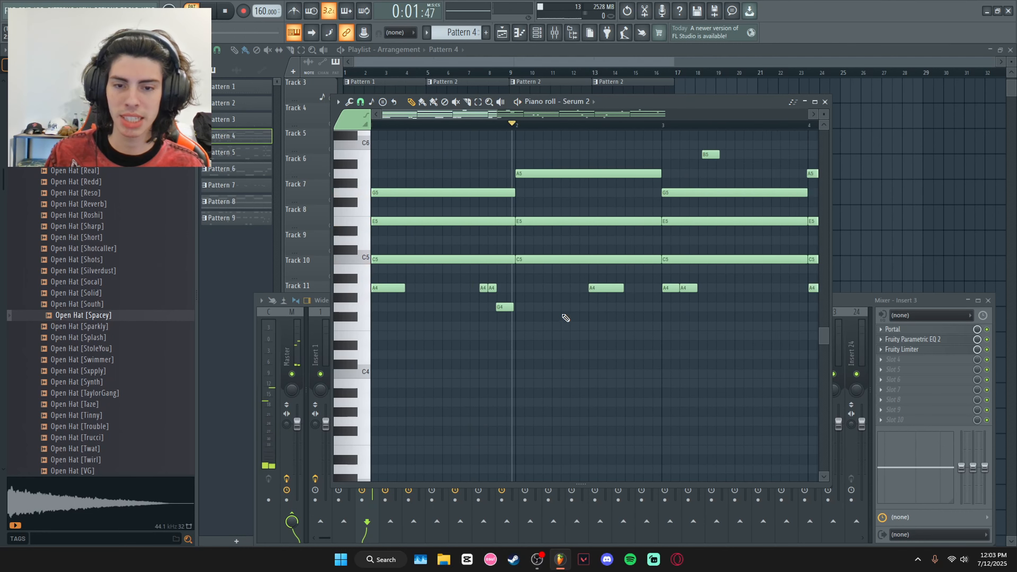
scroll(566, 317, "down", 2)
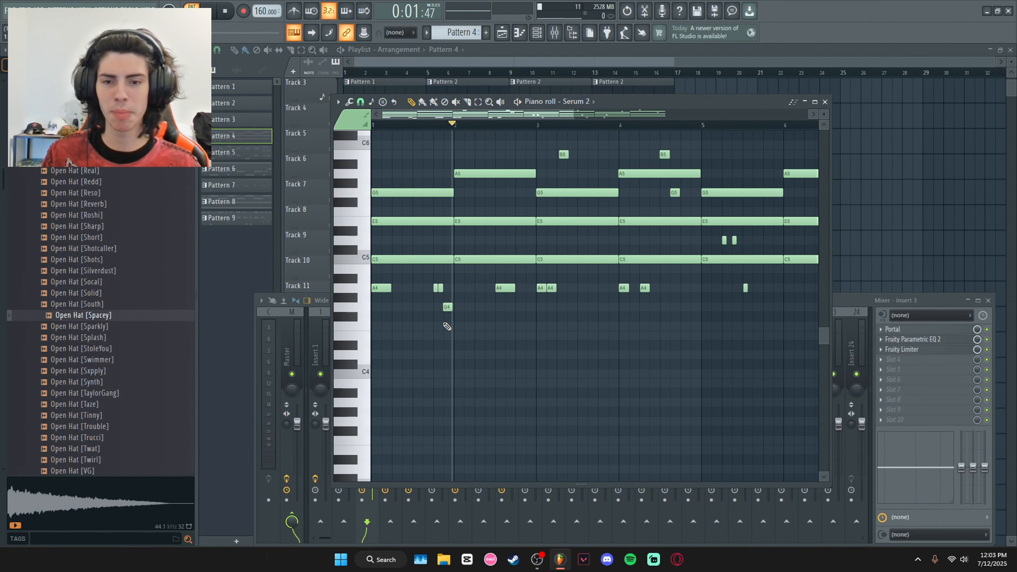
scroll(444, 324, "up", 3)
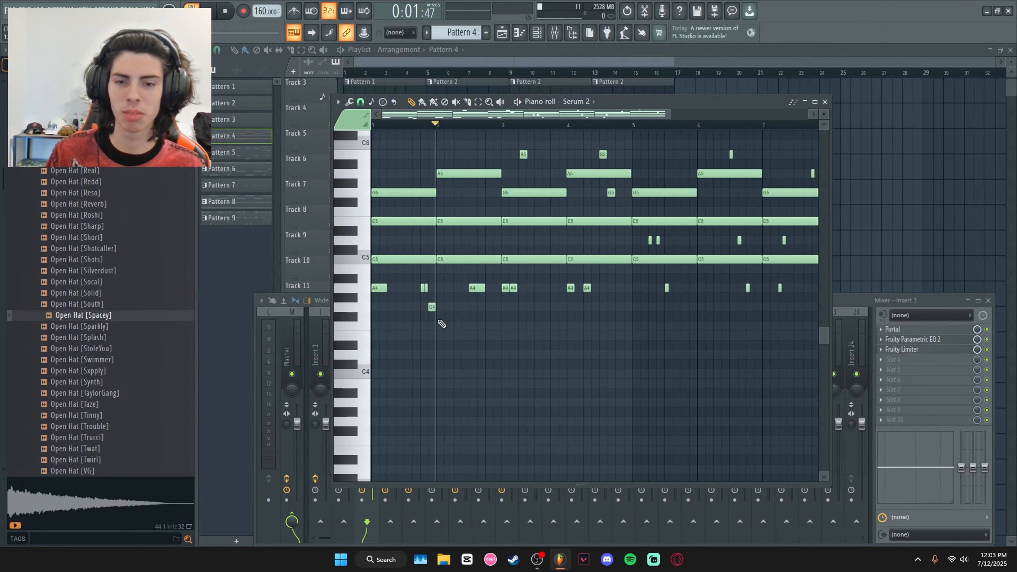
left_click(215, 15)
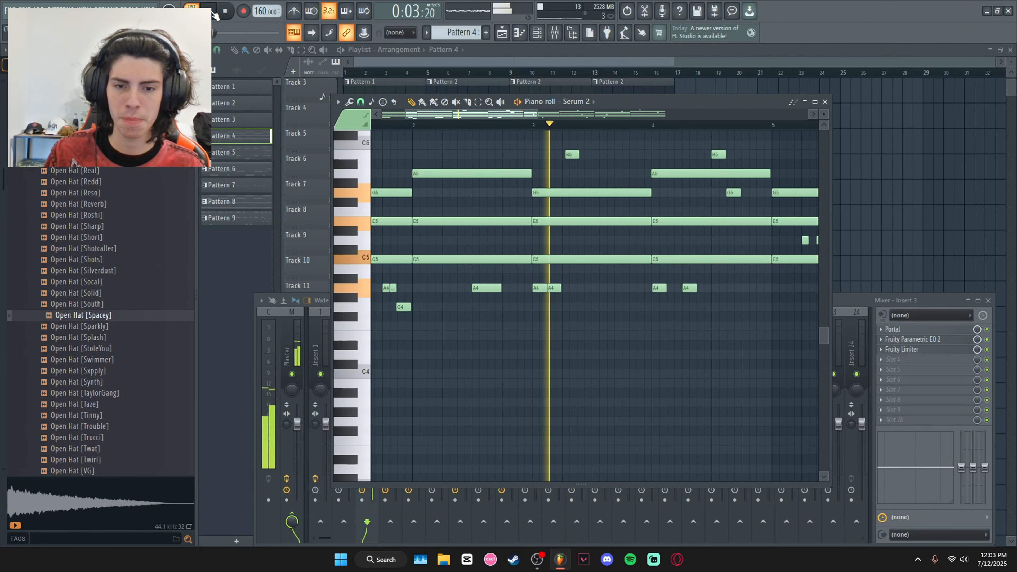
left_click(214, 15)
- Play Pattern 4 through into bar 5 with all eight bars in view, stop, and close the piano roll
scroll(455, 277, "down", 3)
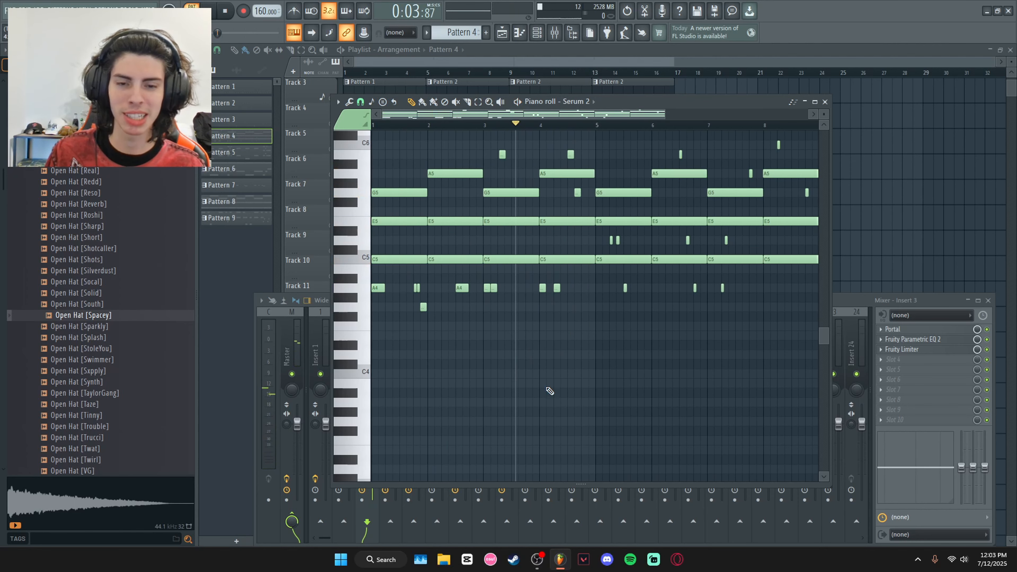
scroll(549, 391, "down", 2)
scroll(514, 323, "down", 1)
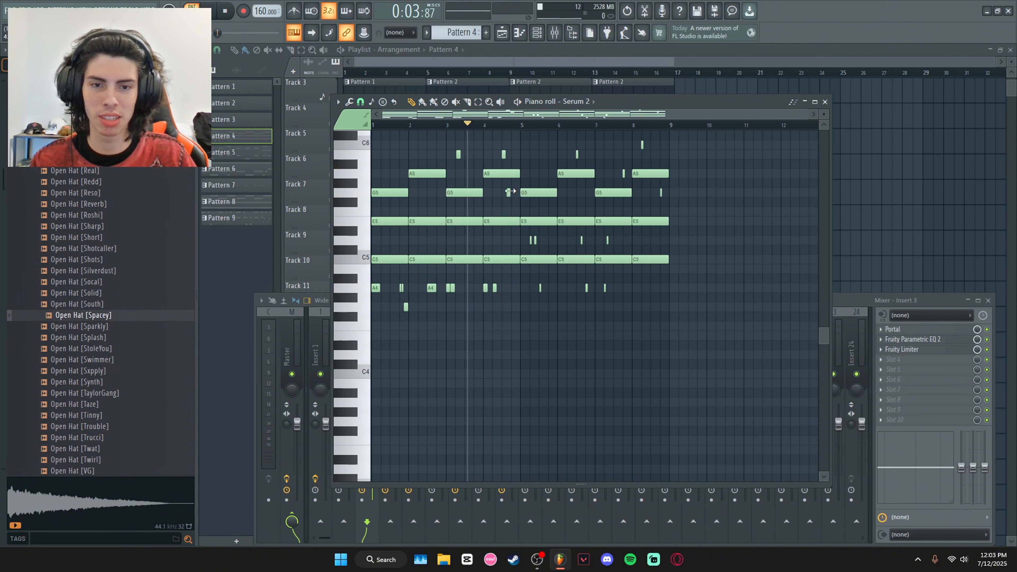
left_click(216, 17)
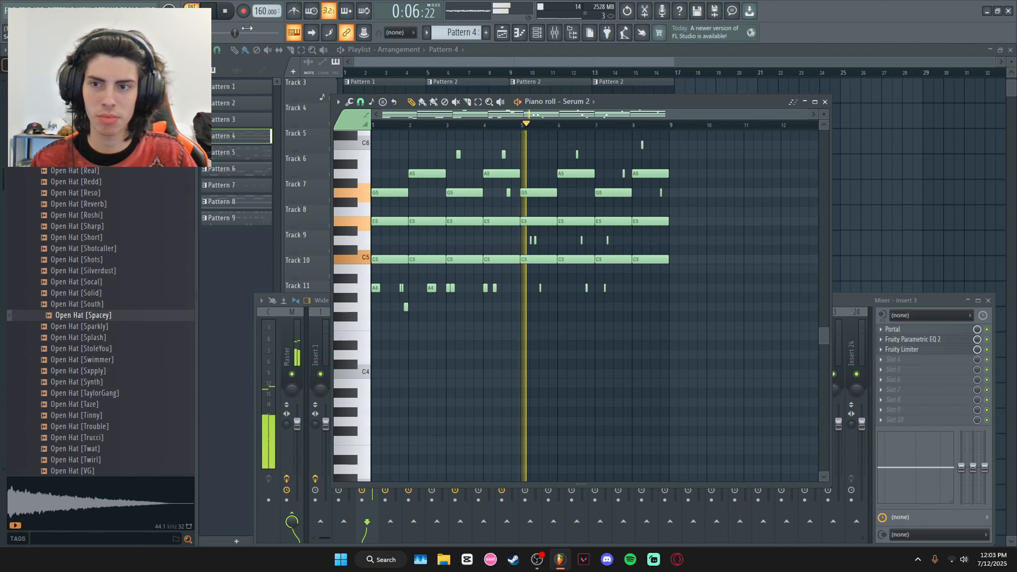
key("space")
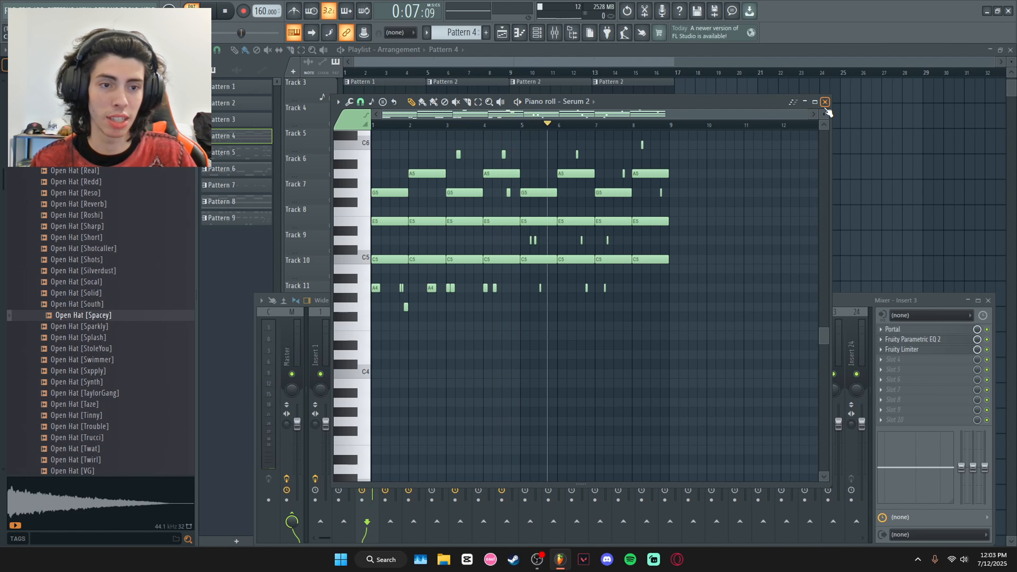
left_click(825, 102)
scroll(665, 399, "down", 6)
scroll(443, 388, "up", 6)
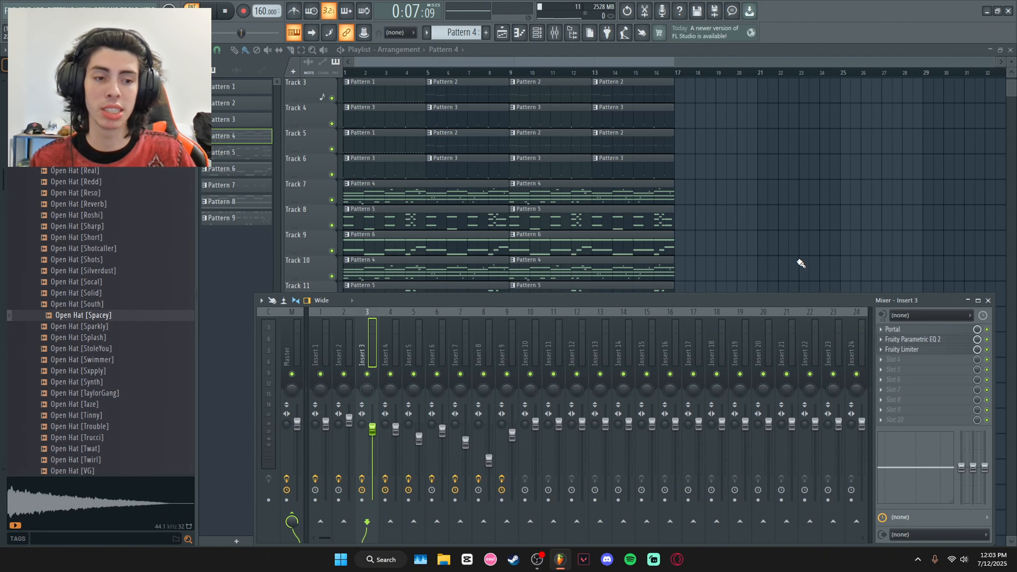
- Show Pattern 5's ZENOLOGY notes in the piano roll, play them into bar 4, and close the piano roll
double_click(374, 196)
left_click(824, 103)
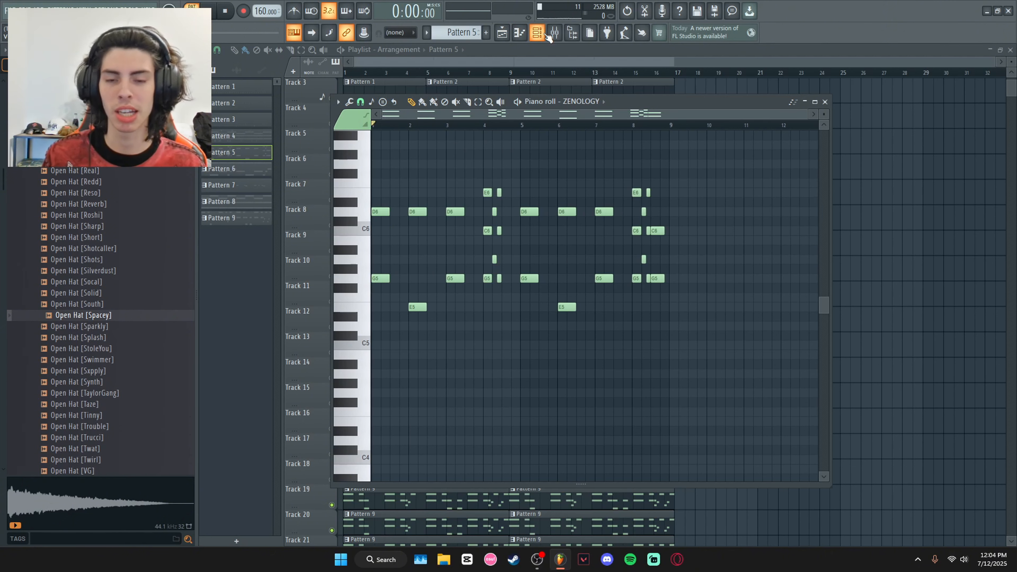
key("space")
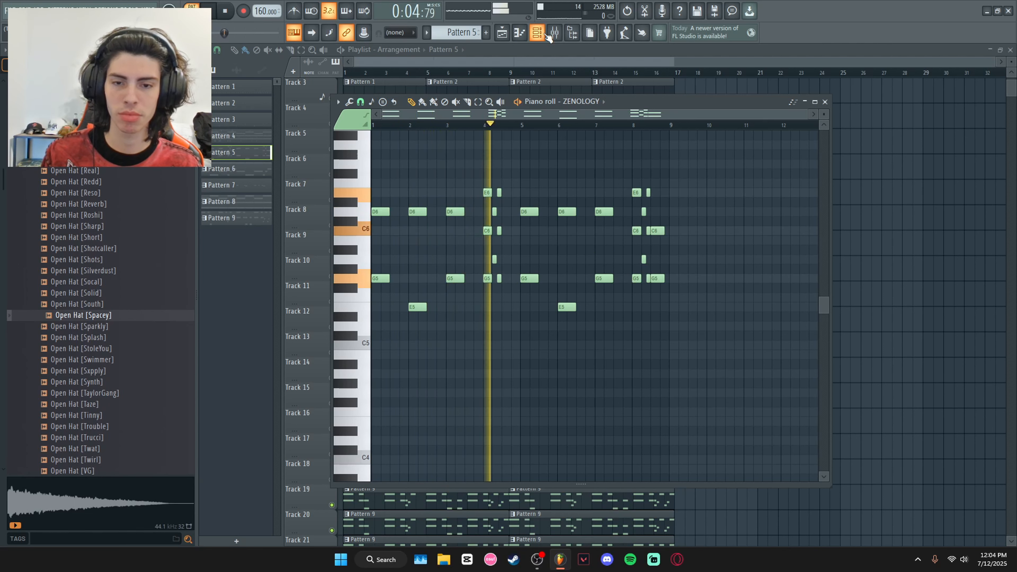
key("space")
left_click(547, 35)
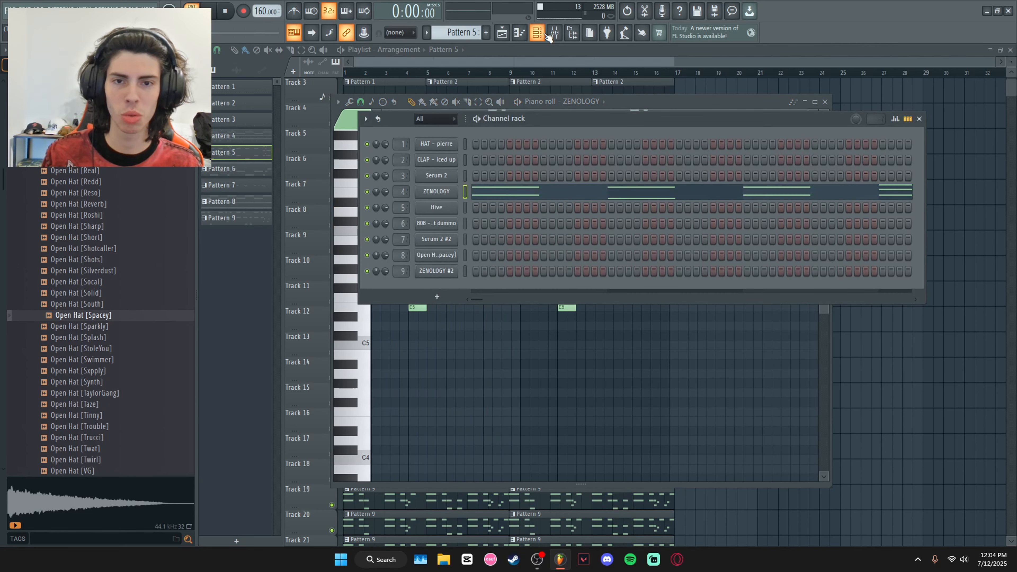
left_click(547, 36)
left_click(826, 103)
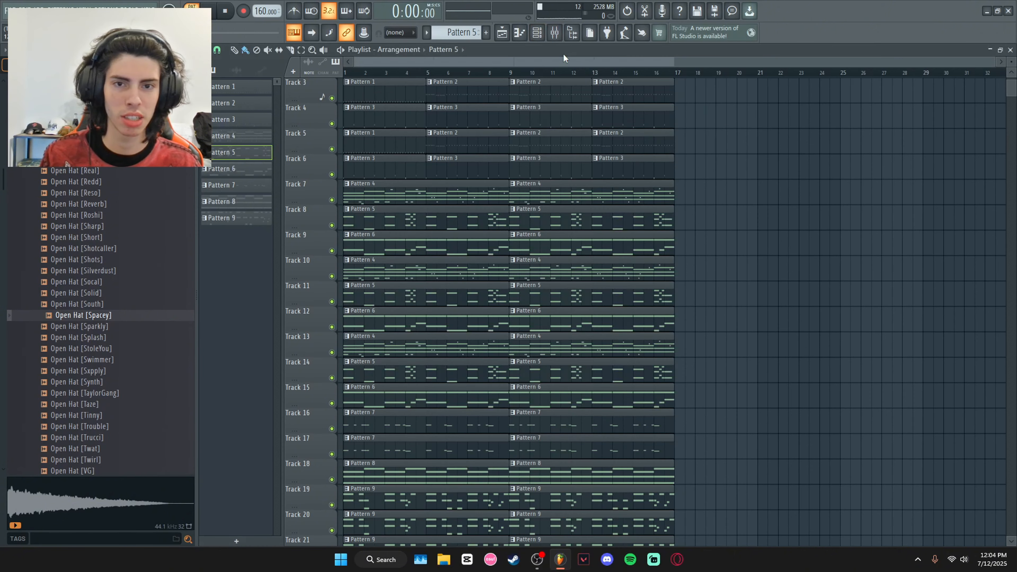
- Examine the Gross Beat effect on mixer Insert 4 with its Complex 4 time preset during brief playback, and close it
left_click(554, 32)
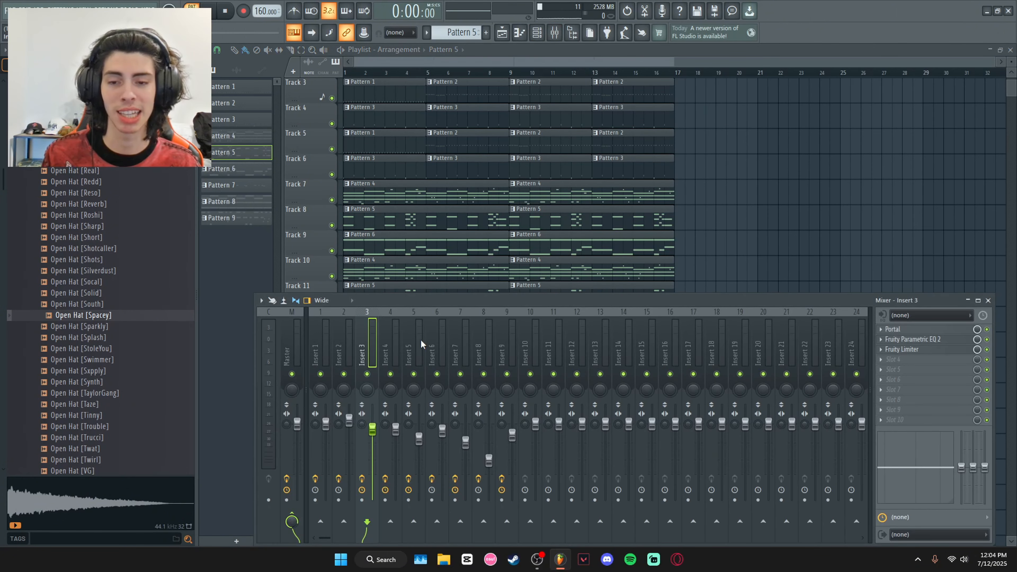
left_click(396, 355)
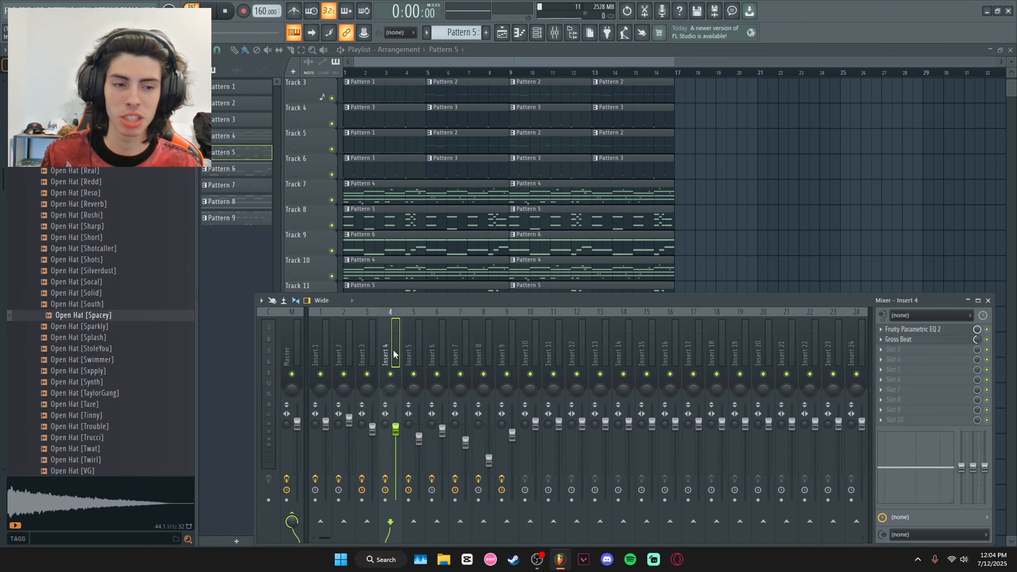
left_click(905, 341)
key("space")
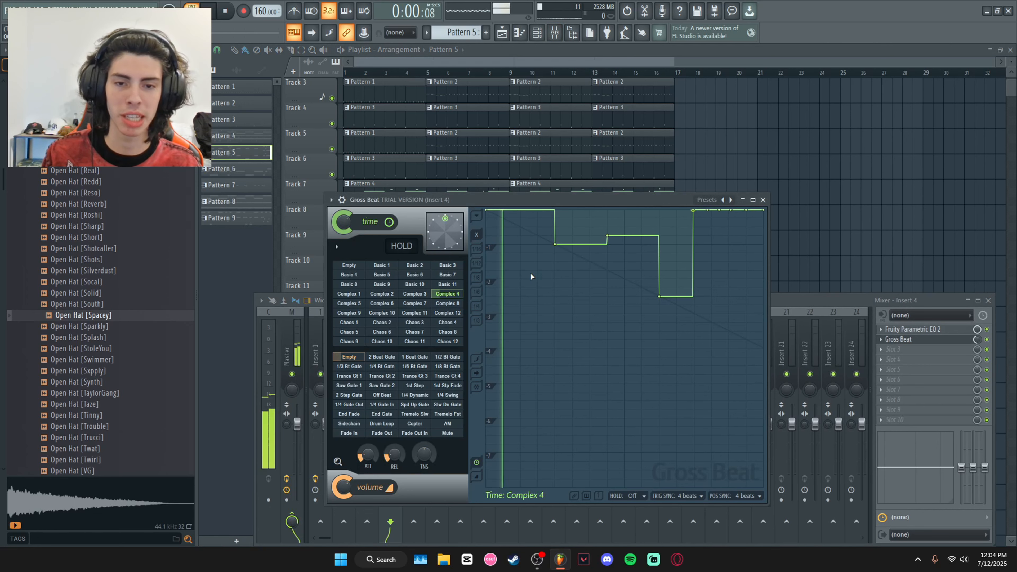
key("space")
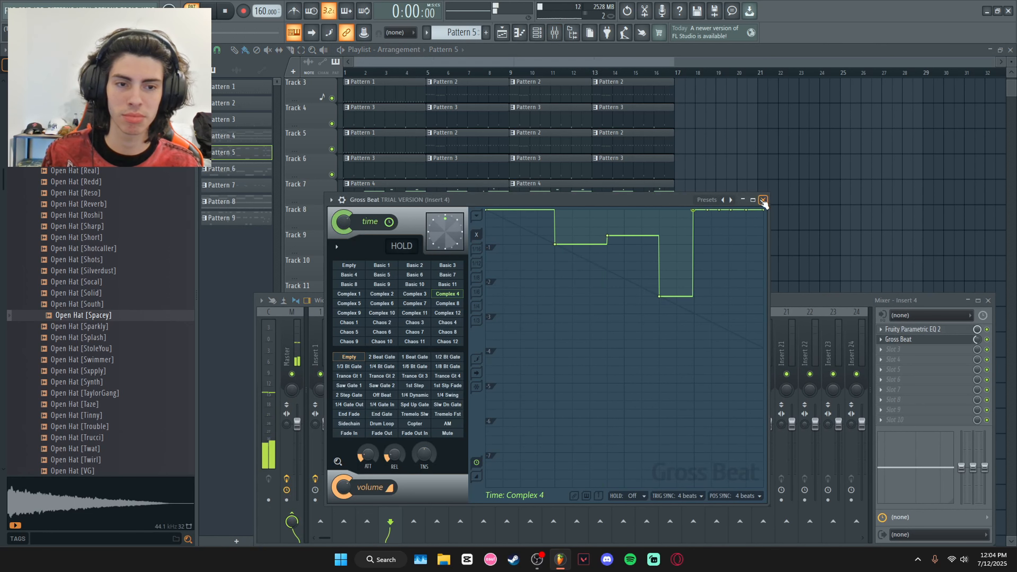
left_click(763, 200)
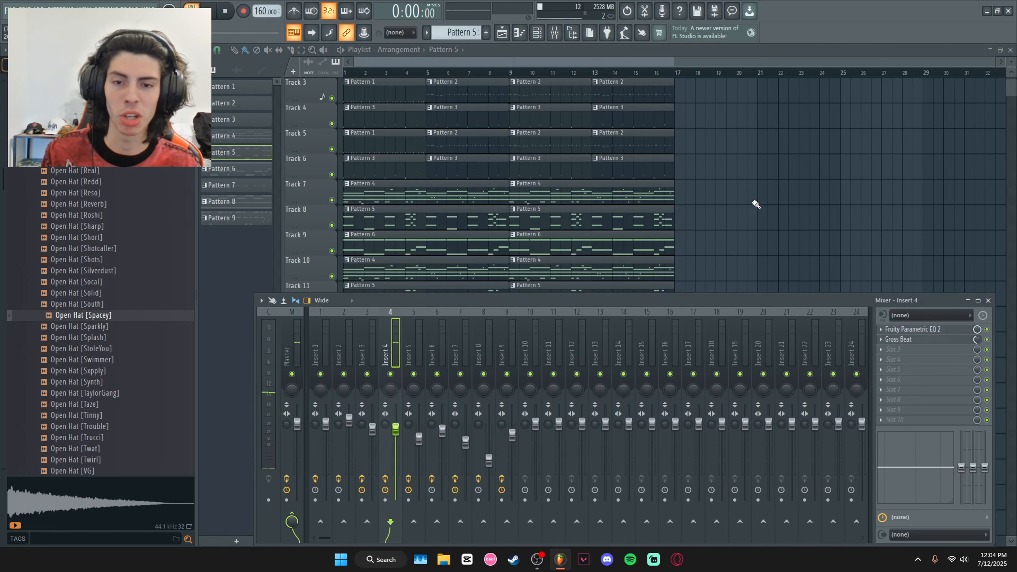
- Show Pattern 6's Hive notes in the piano roll and check the effects on mixer Insert 6
double_click(392, 221)
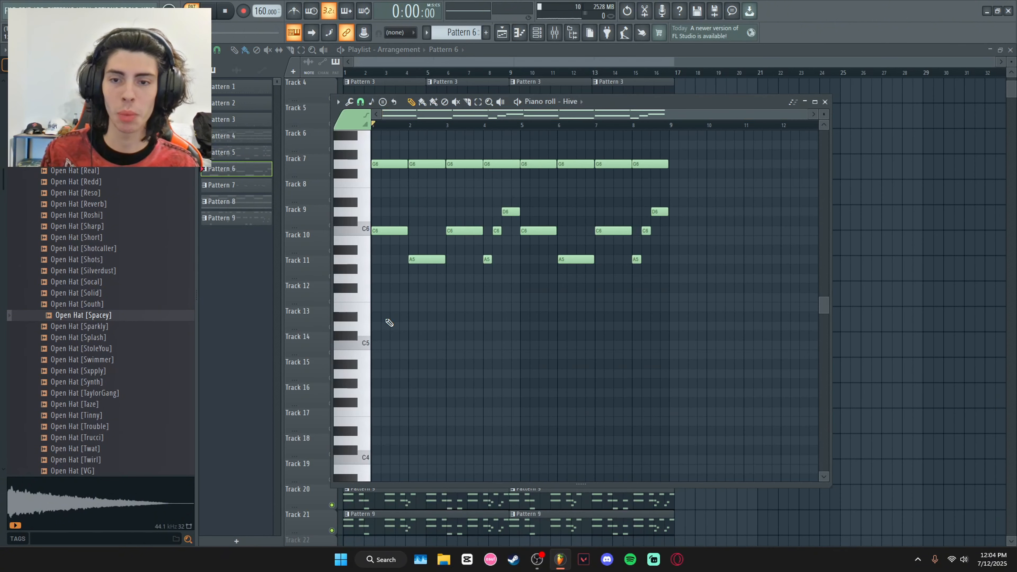
scroll(386, 322, "up", 3)
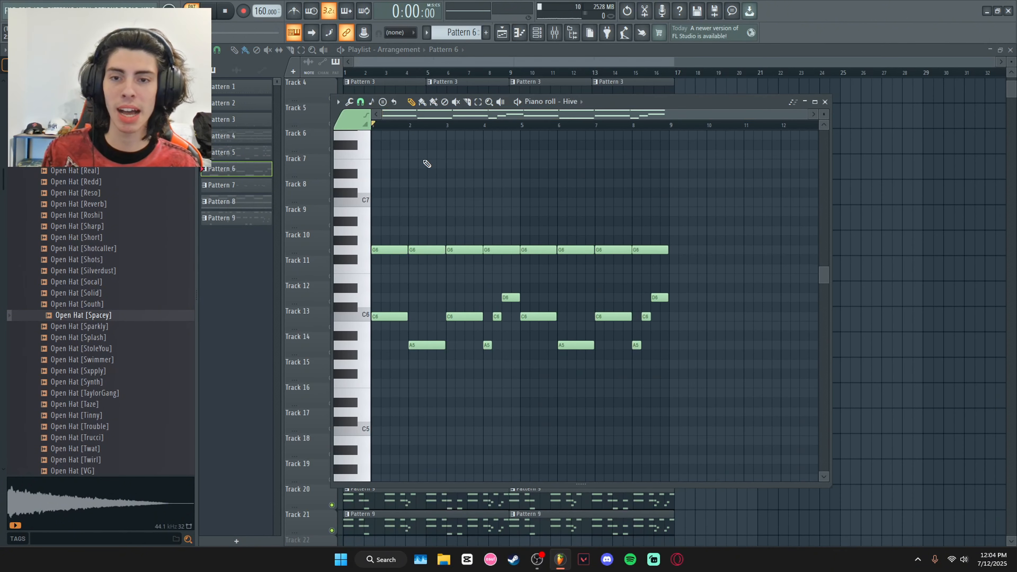
left_click(554, 35)
left_click(554, 35)
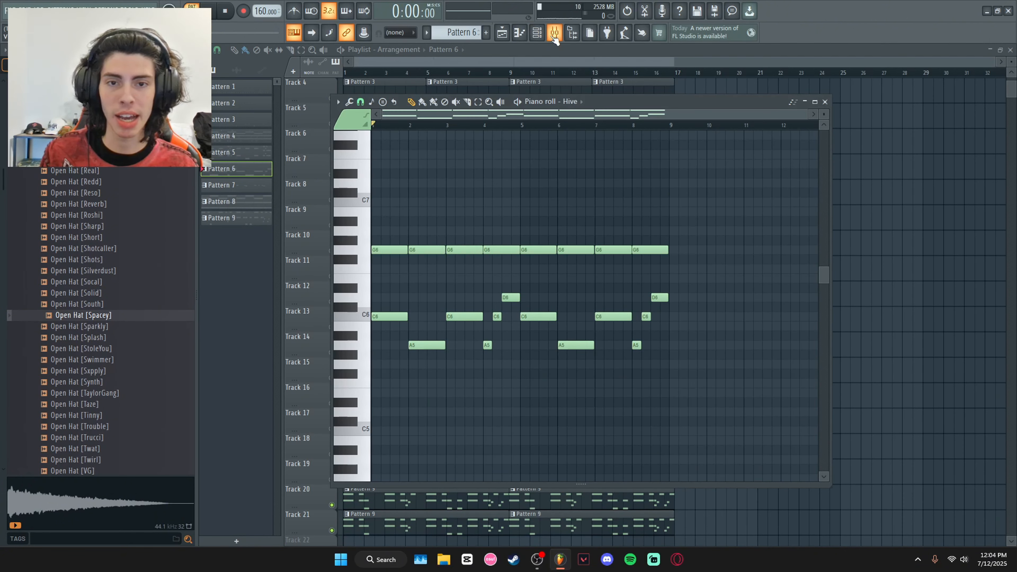
left_click(554, 35)
left_click(436, 351)
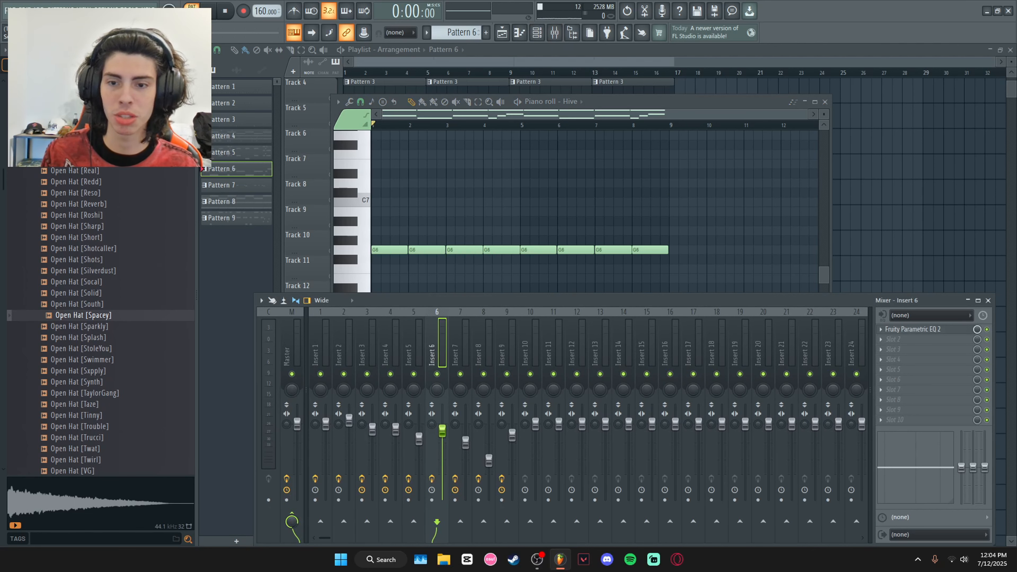
- Bring Pattern 6's piano roll back to the front and play it from the start with all its notes in view
left_click(417, 120)
key("space")
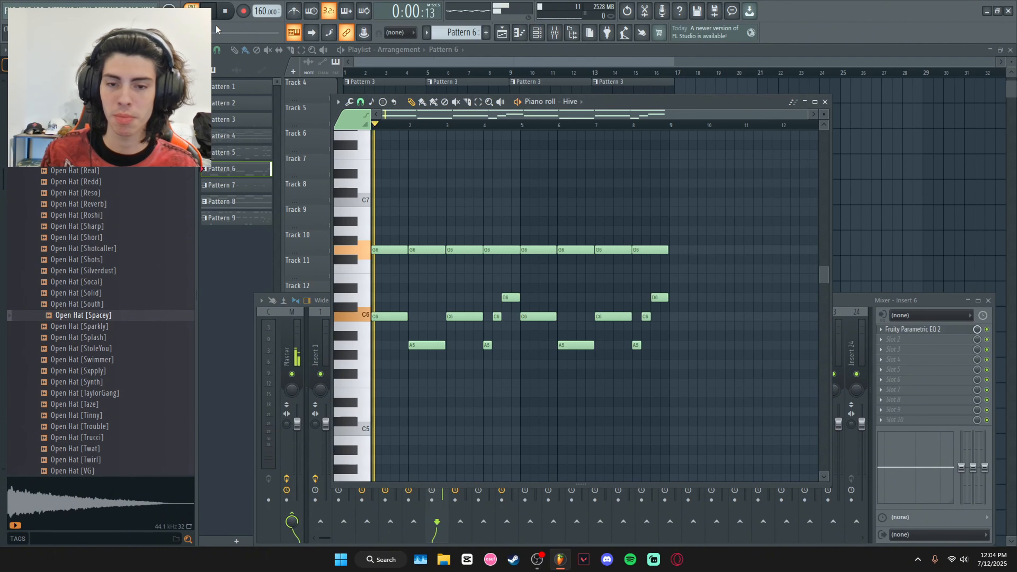
scroll(601, 324, "down", 1)
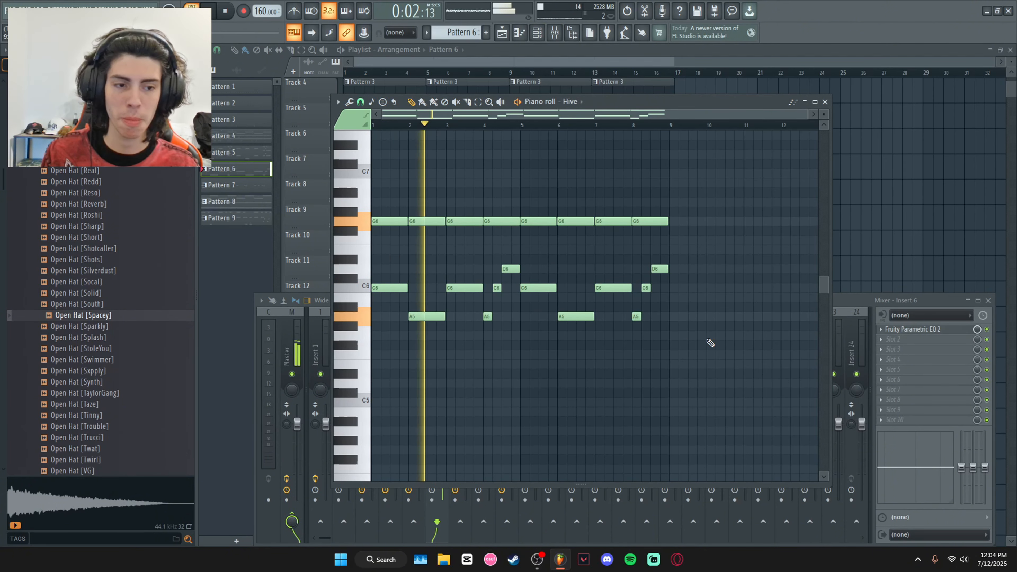
- Examine the Hive instrument, locate its ETE Widget Arp preset in the 10 Loops - tuned folder, and close the instrument and channel rack
left_click(538, 33)
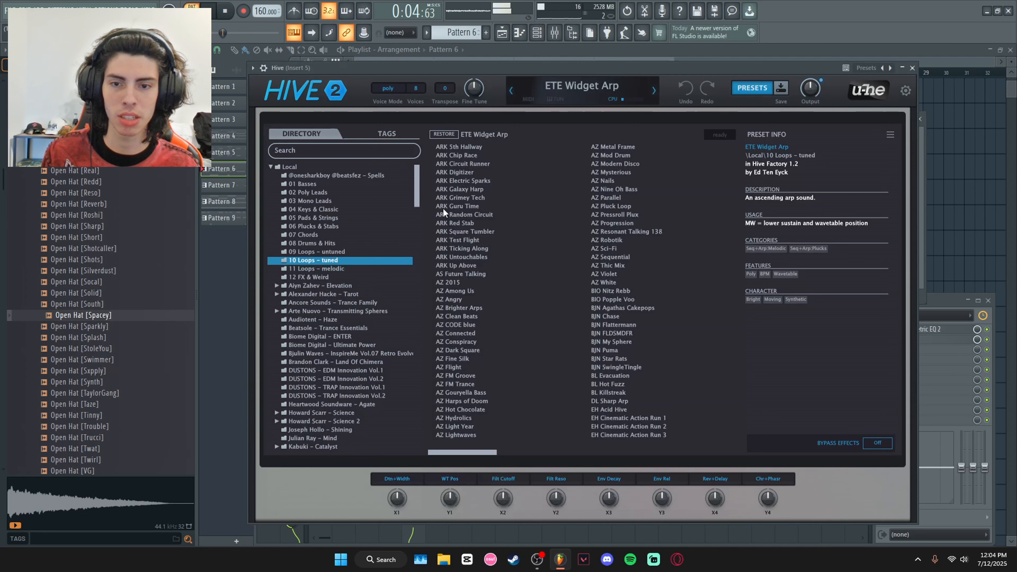
left_click(436, 207)
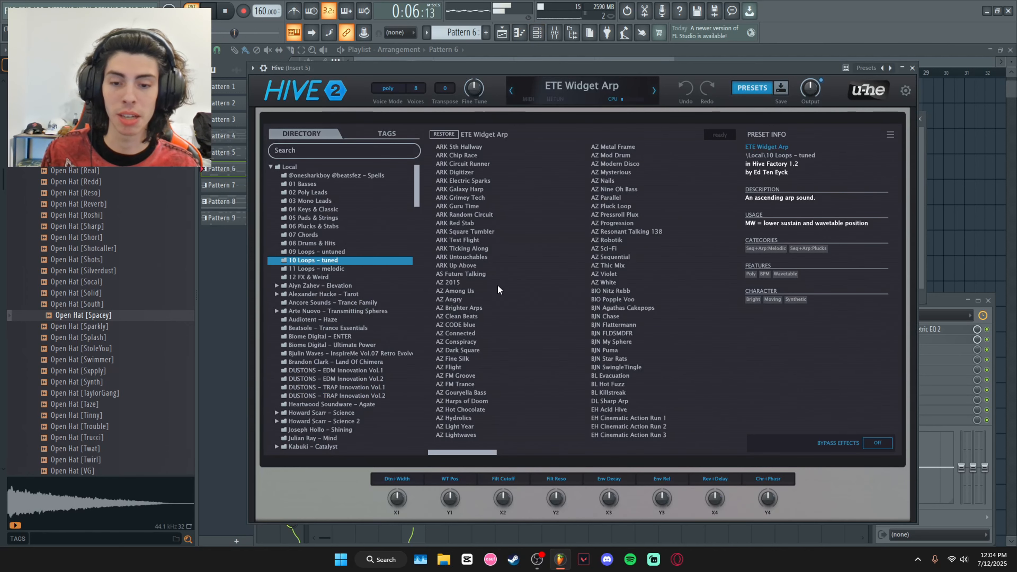
key("space")
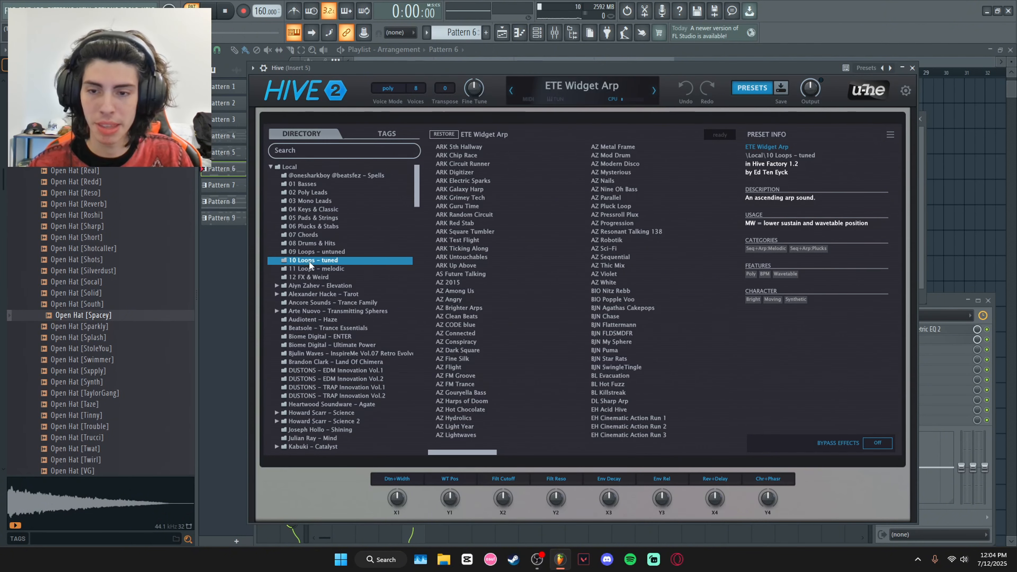
scroll(565, 357, "down", 5)
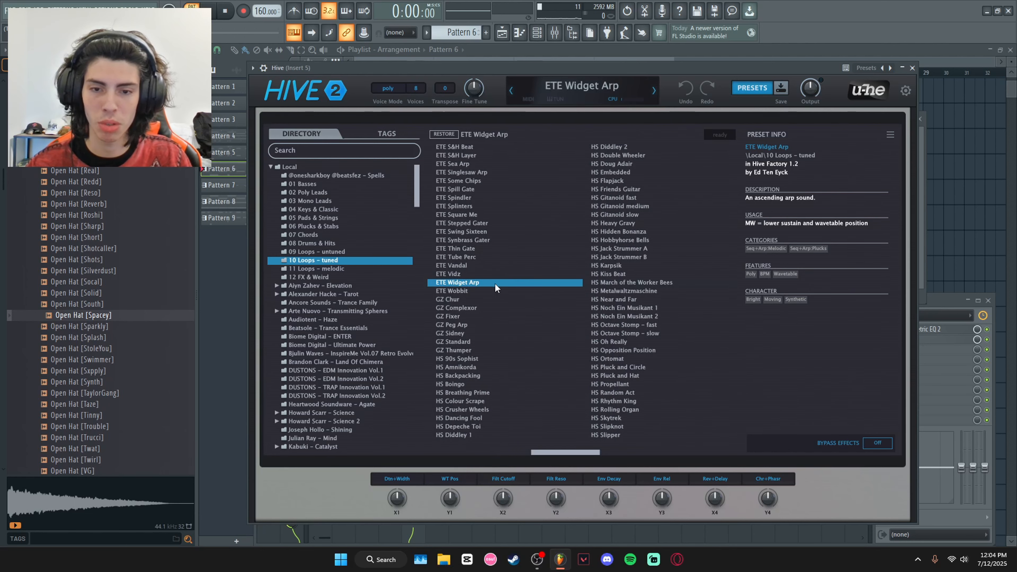
left_click(912, 68)
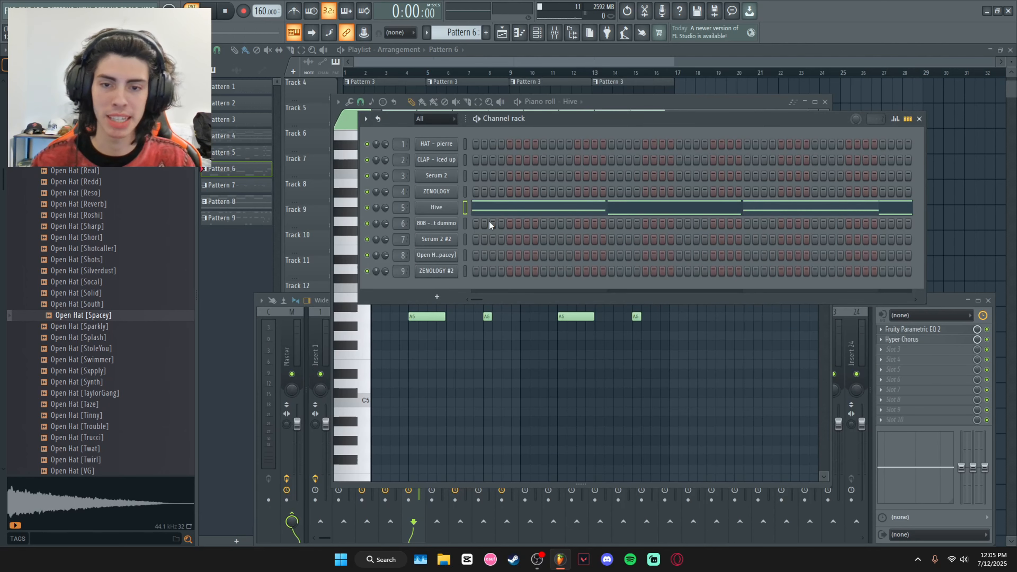
left_click(919, 119)
- Play Pattern 6 into bar 4, stop, and close its piano roll
key("space")
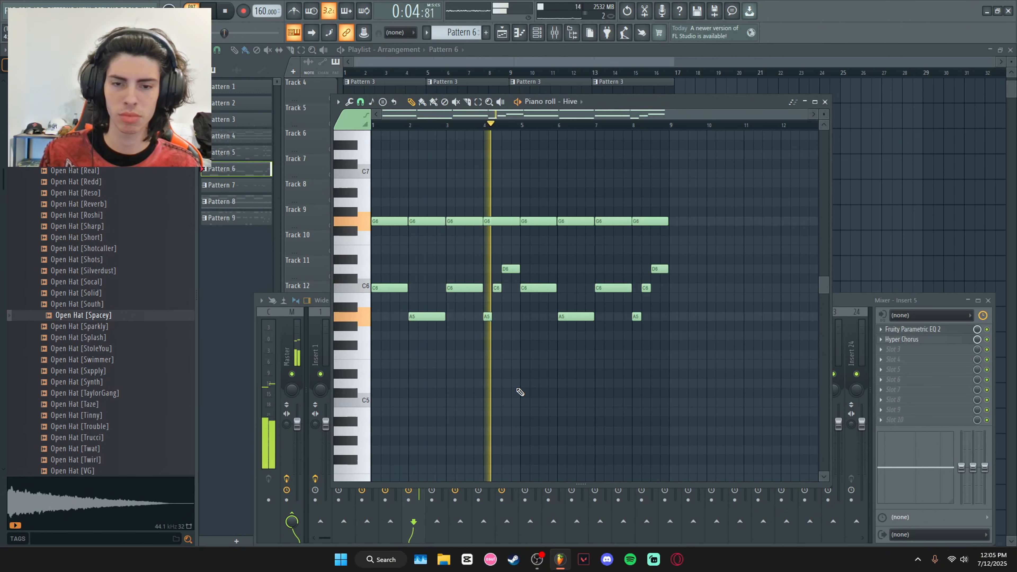
key("space")
left_click(824, 101)
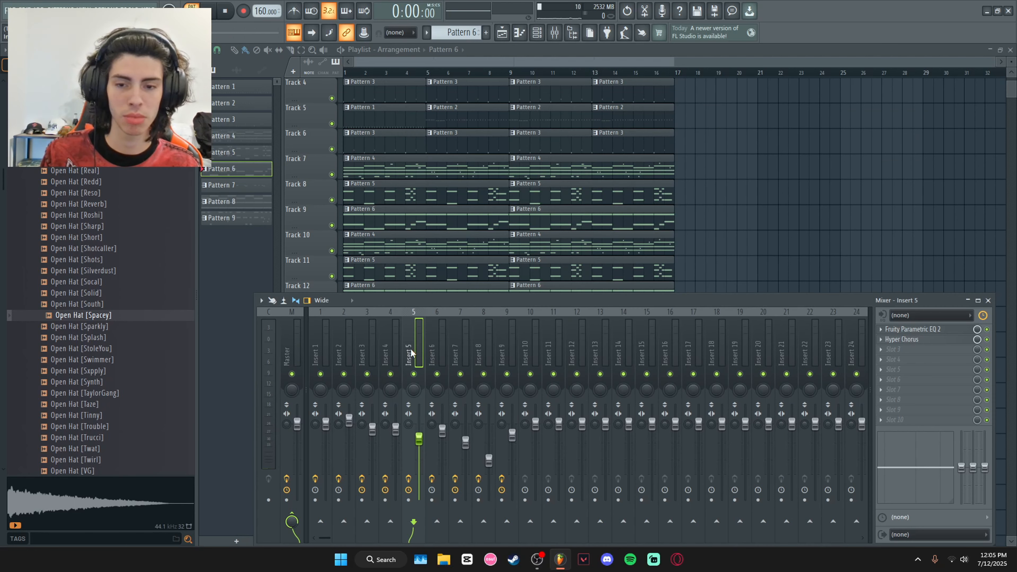
- Examine the Hyper Chorus effect on mixer Insert 5 during brief playback, close it, and stop playback
left_click(910, 344)
key("space")
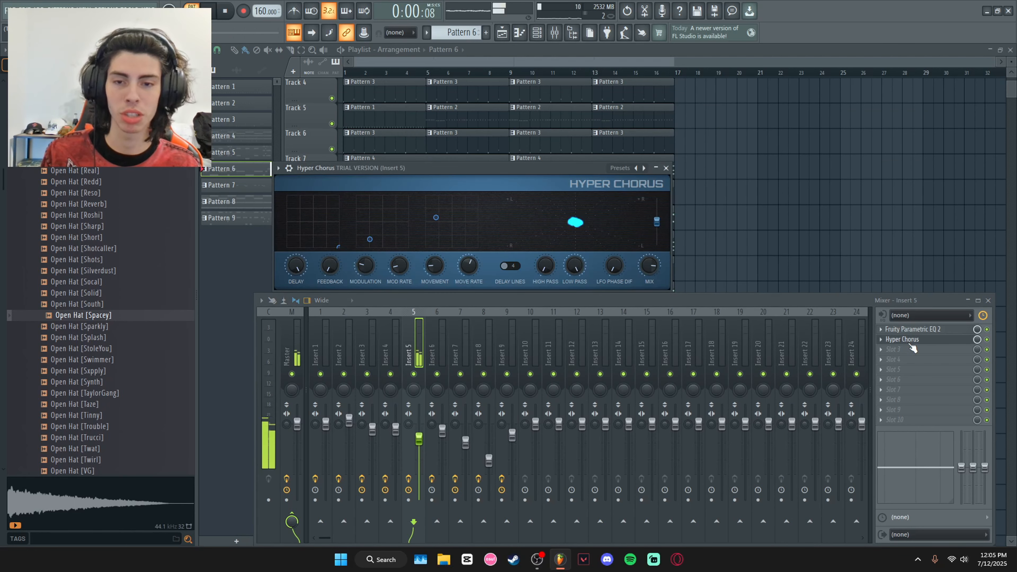
left_click(666, 168)
key("space")
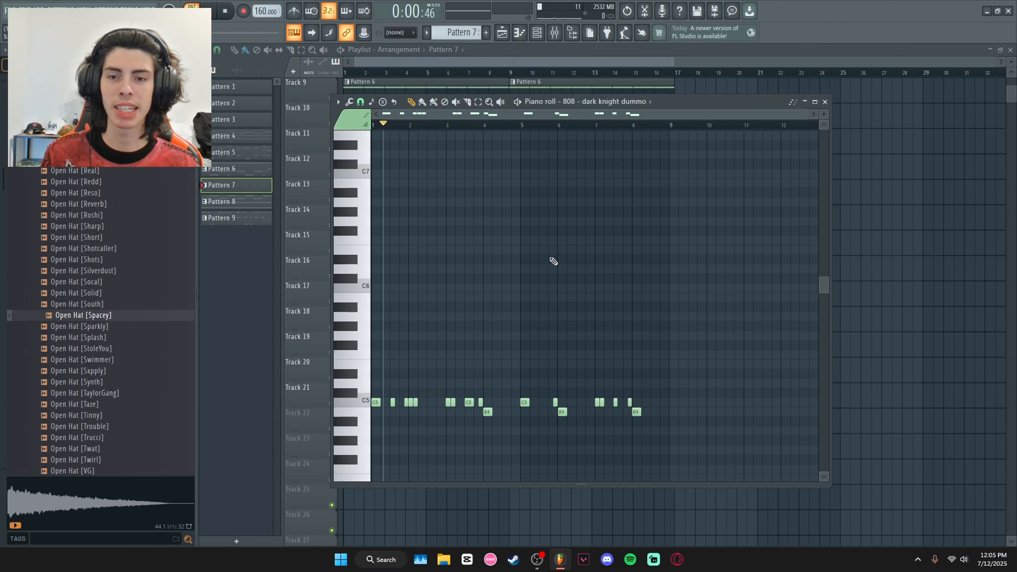
- Play Pattern 7's 808 notes in the piano roll past bar 4 and close the piano roll
scroll(553, 261, "down", 2)
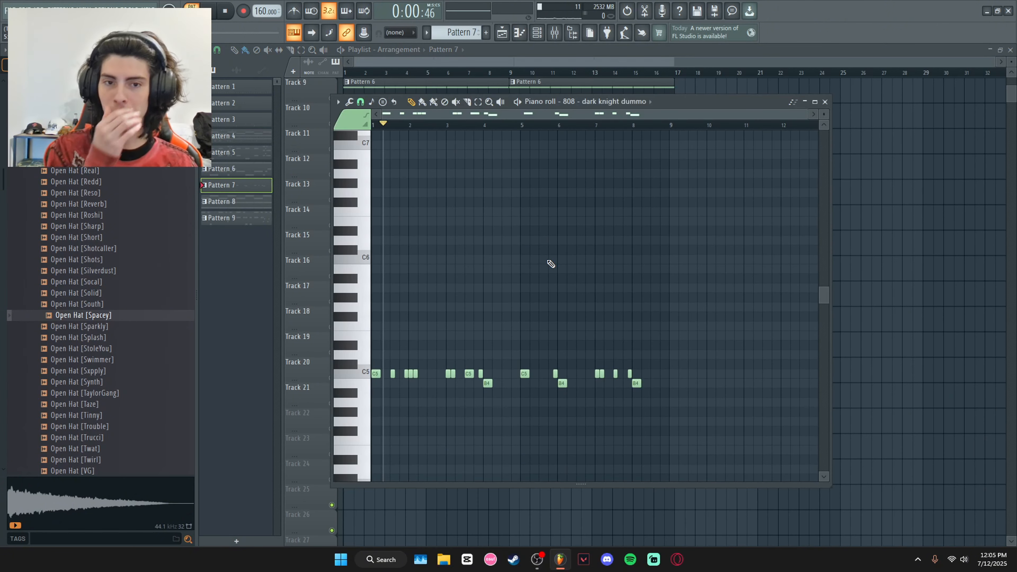
key("space")
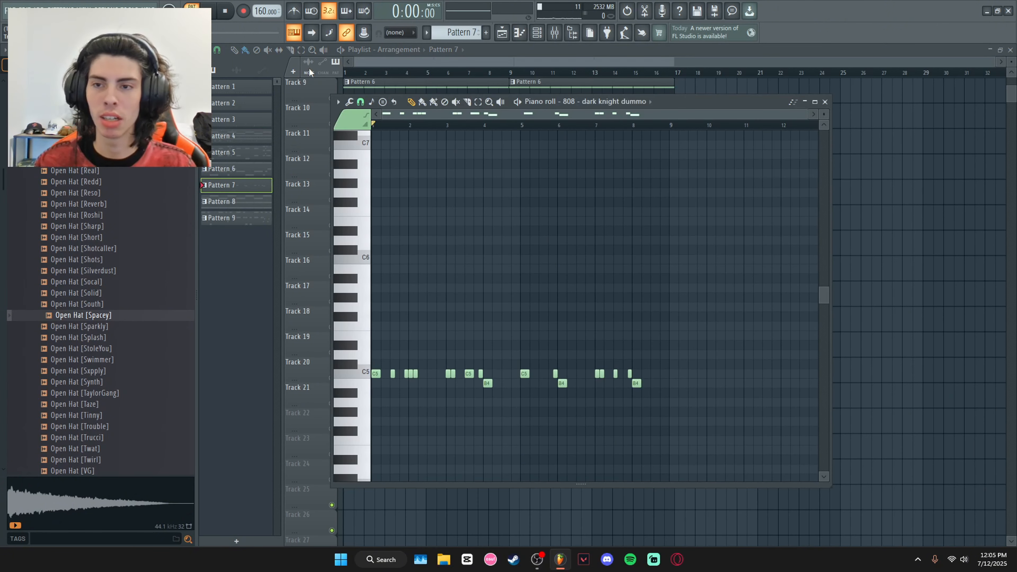
left_click(212, 12)
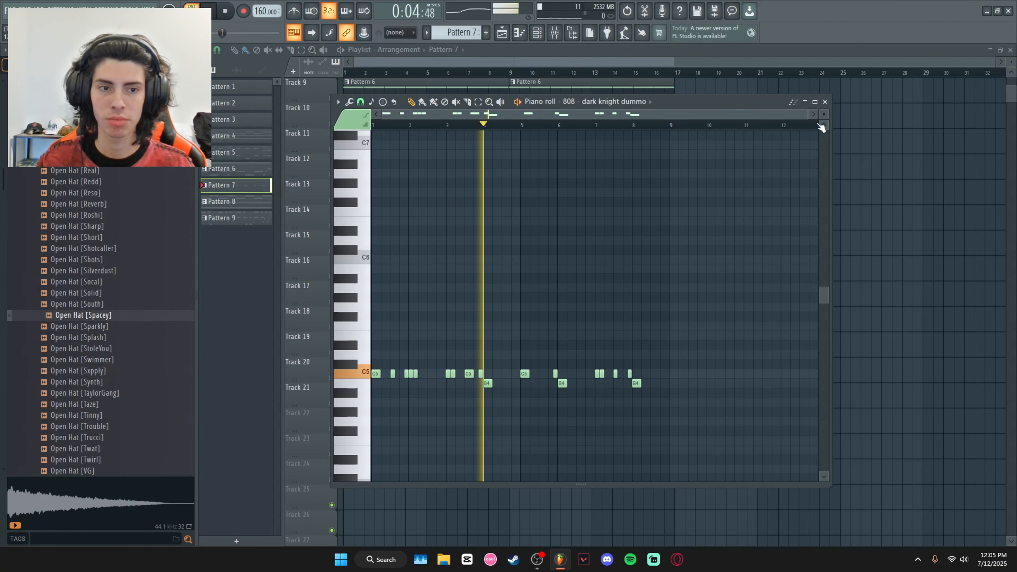
left_click(825, 101)
- Stop the pattern, switch playback to song mode, play the arrangement's opening bar, and stop
left_click(215, 15)
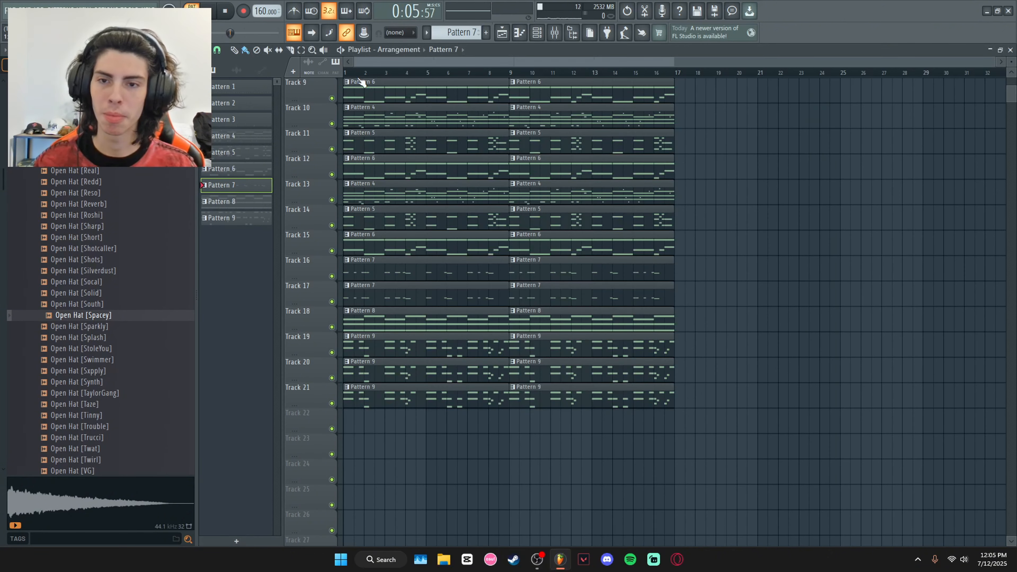
key("l")
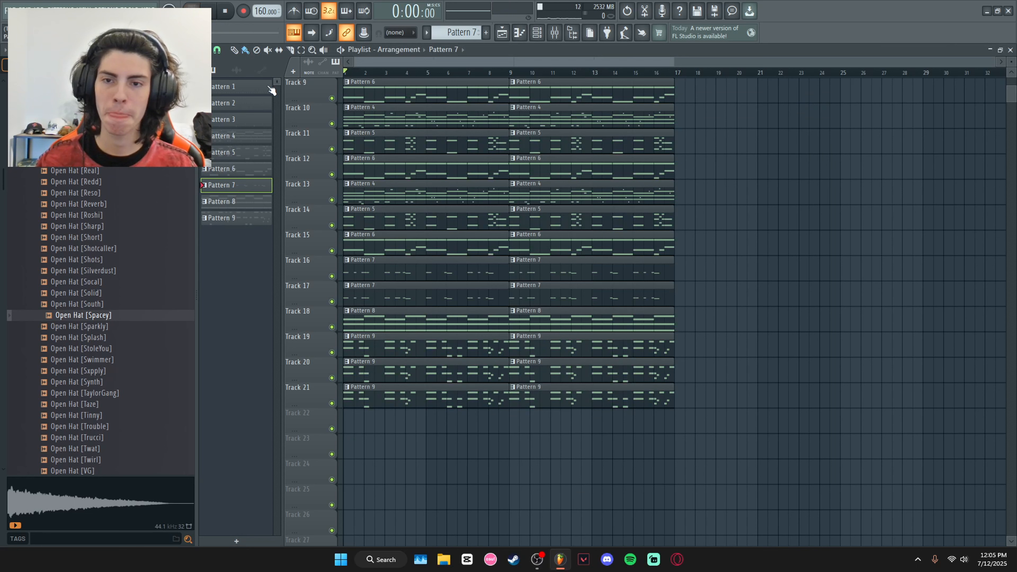
left_click(217, 14)
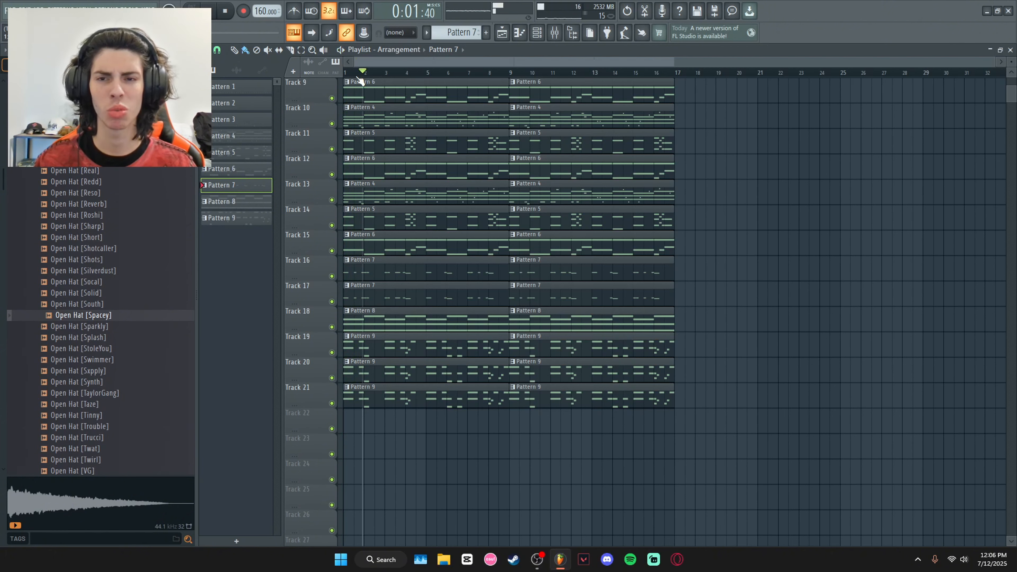
key("space")
- Show Pattern 8's notes in the piano roll and open its Serum 2 #2 instrument from the channel rack
double_click(364, 315)
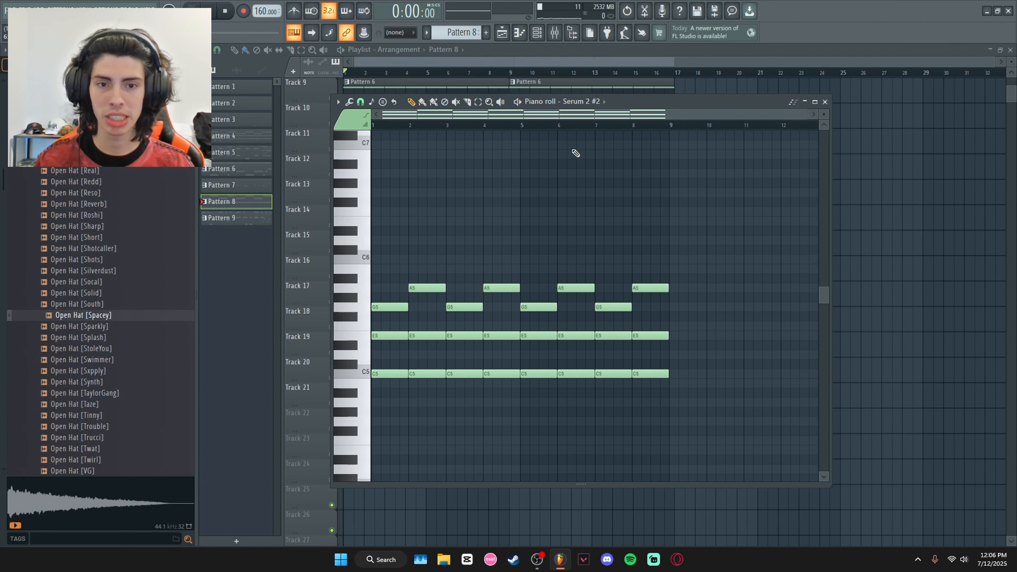
left_click(537, 32)
left_click(537, 32)
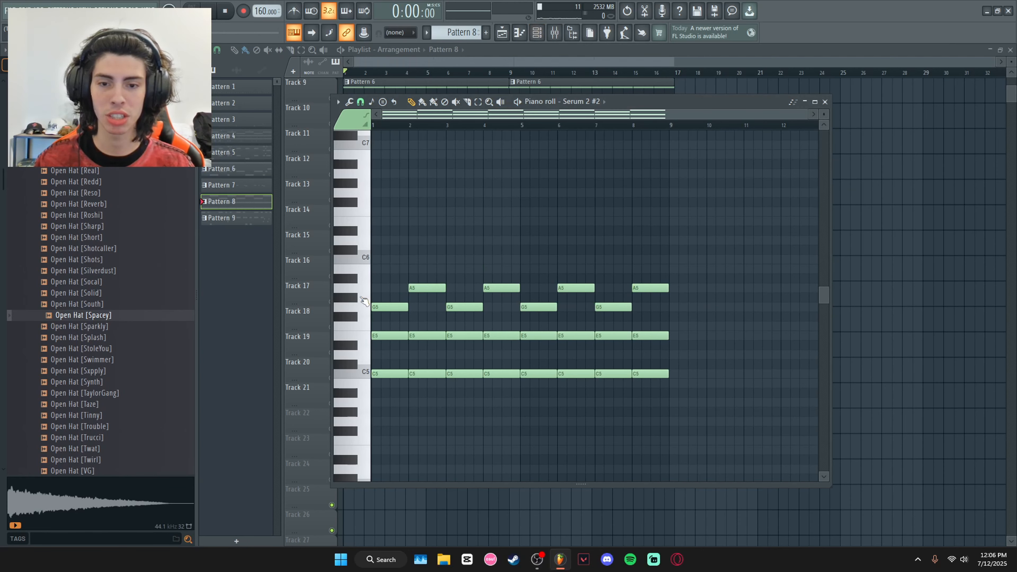
left_click(537, 32)
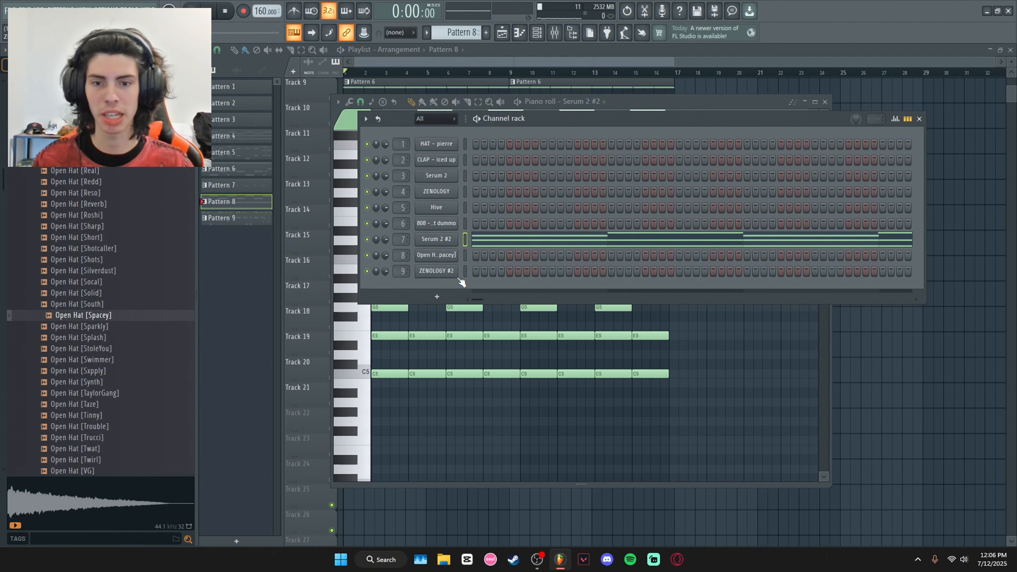
left_click(429, 238)
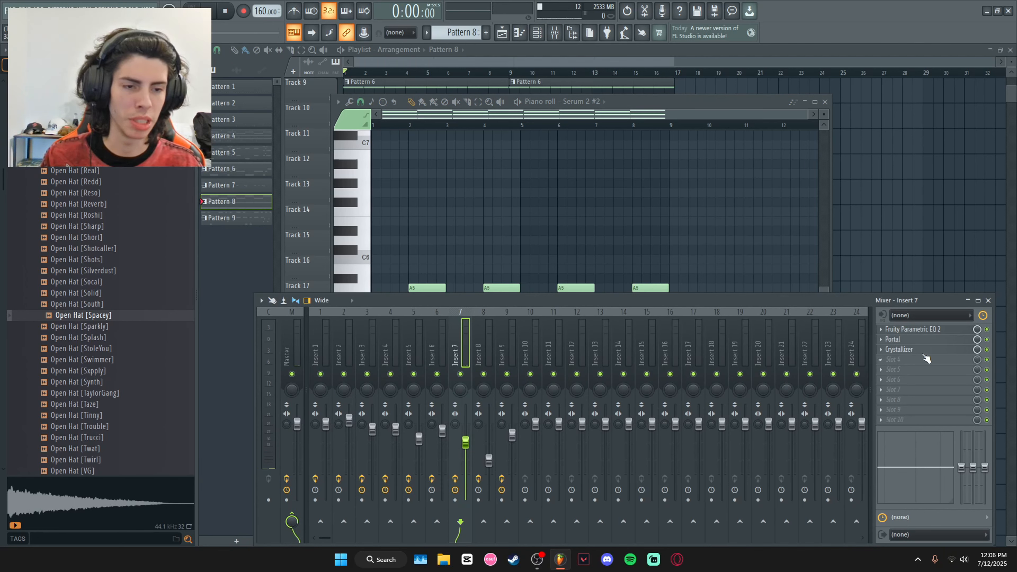
- Examine mixer Insert 7's Crystallizer with its Flippers Repeats preset and Portal with its Heaven Reveal preset, and close both
left_click(905, 350)
left_click(913, 350)
left_click(913, 350)
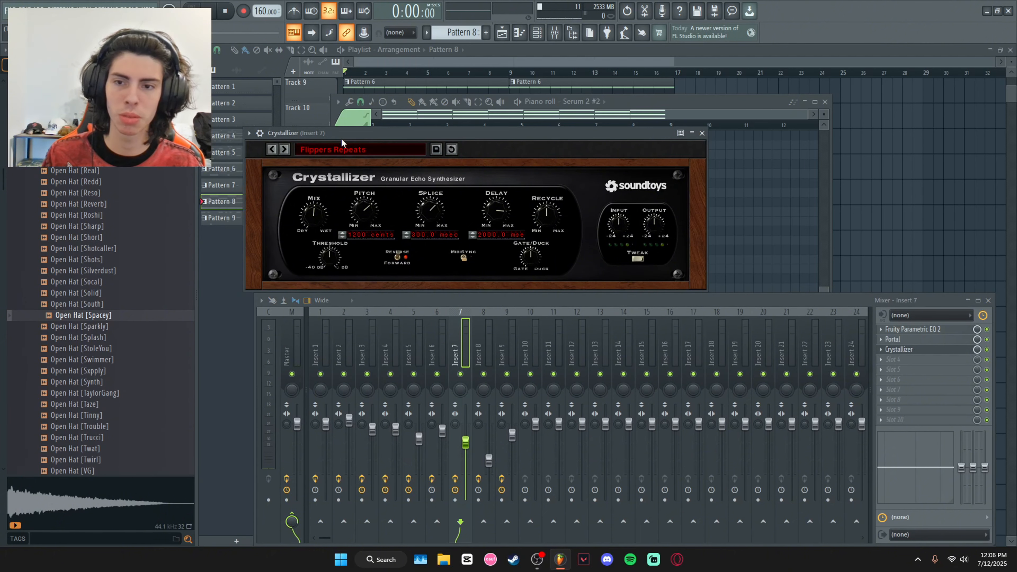
left_click(702, 133)
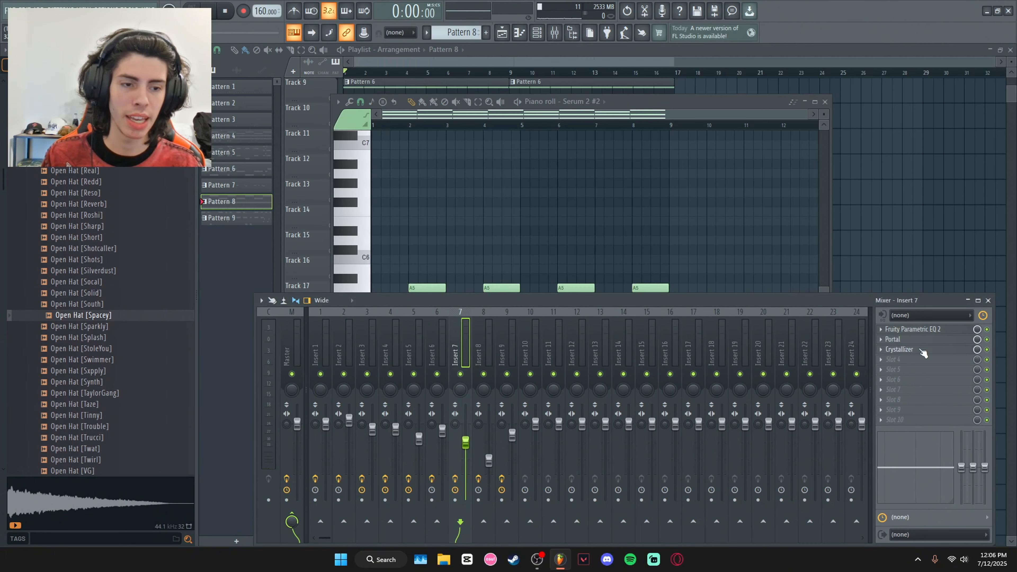
left_click(912, 341)
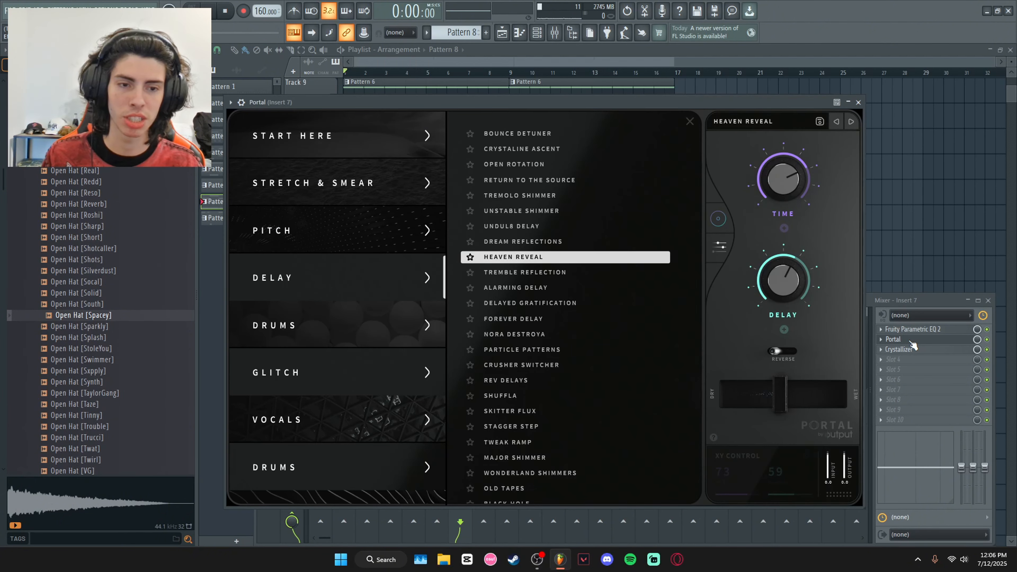
left_click(911, 342)
- Bring Pattern 8's piano roll to the front, play it into bar 3, and stop playback
left_click(372, 135)
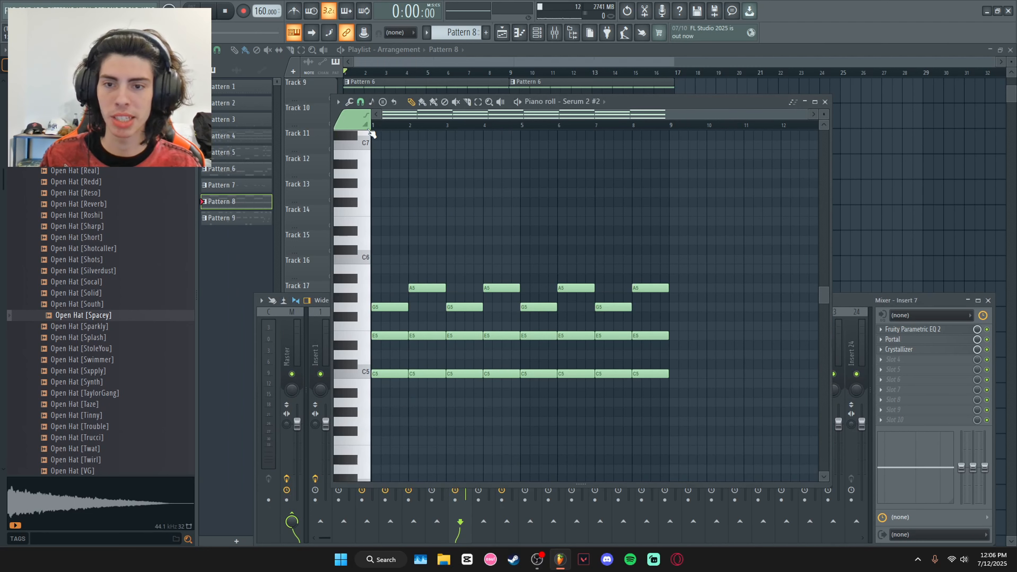
key("space")
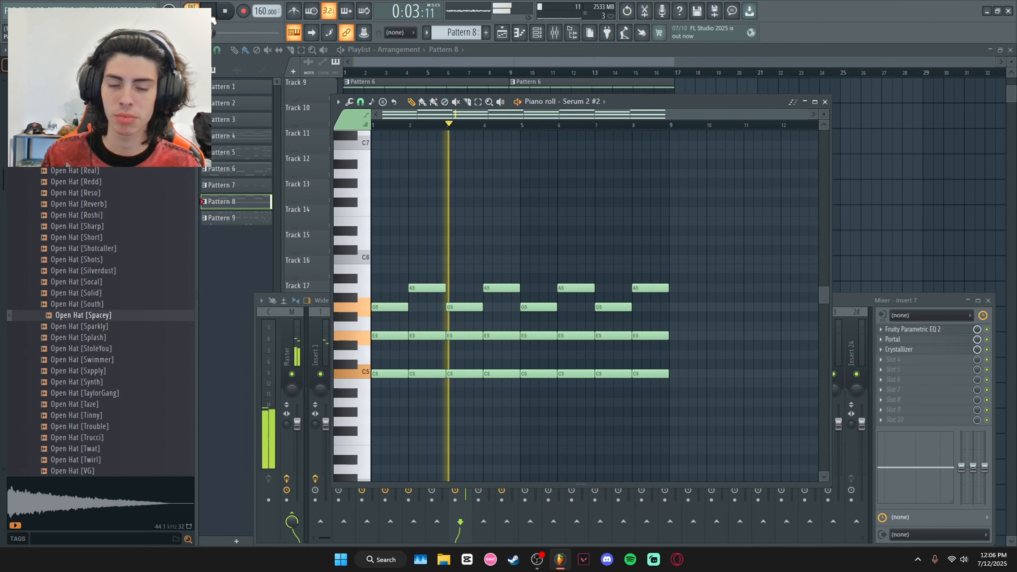
left_click(225, 11)
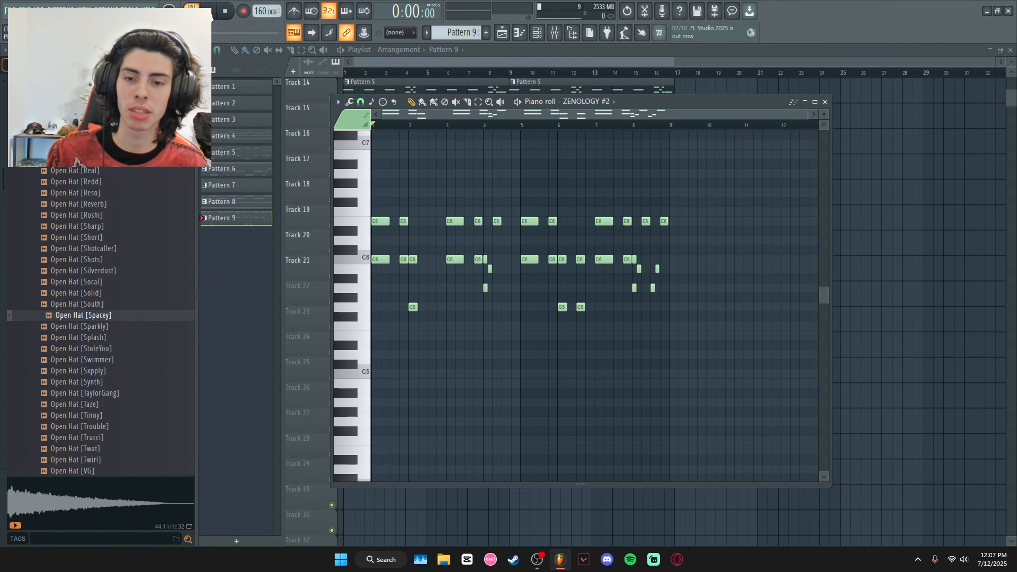
- Play Pattern 9's ZENOLOGY #2 notes in two passes and show the effects on mixer Insert 9
key("space")
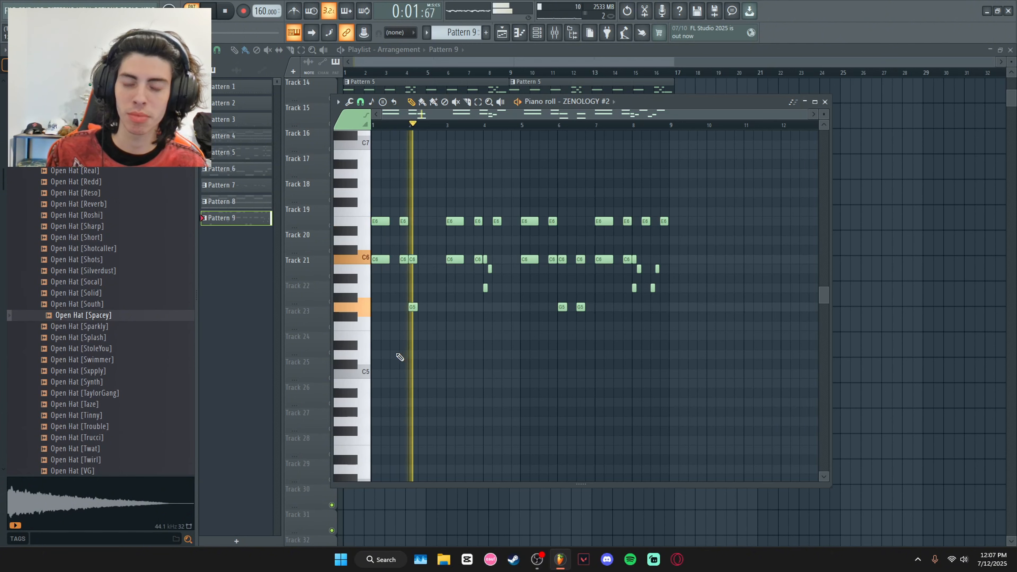
key("space")
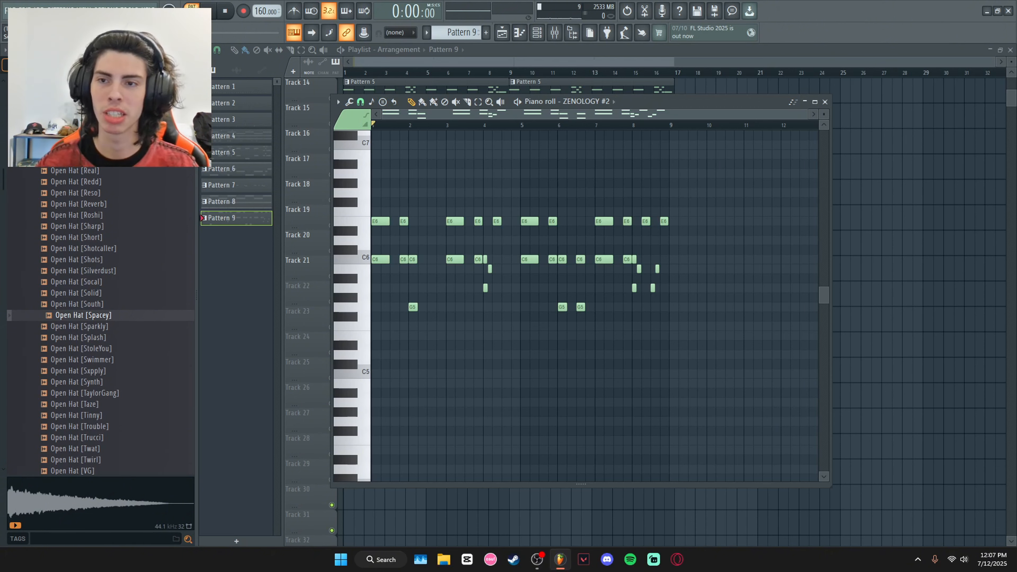
key("space")
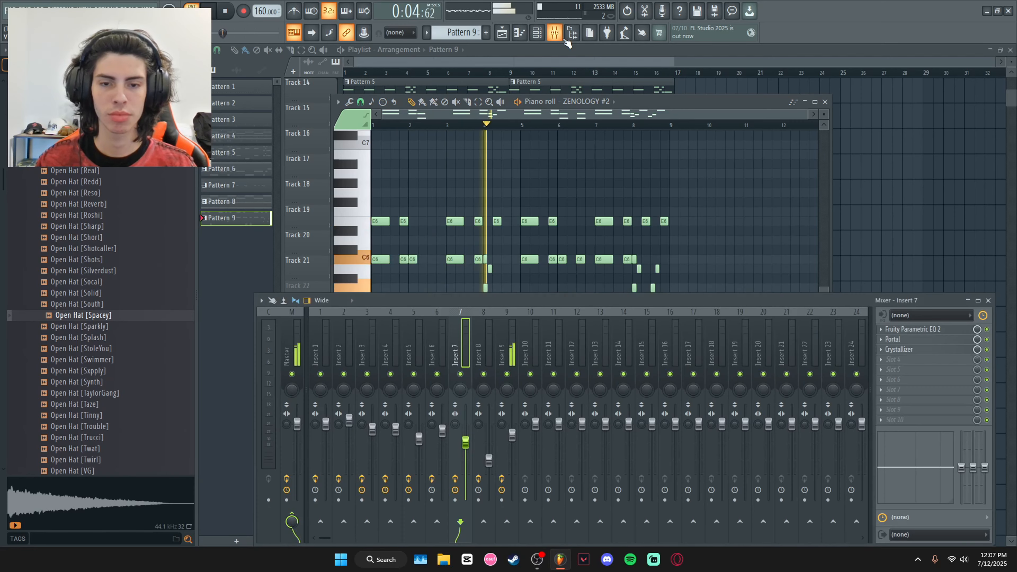
left_click(554, 33)
left_click(510, 342)
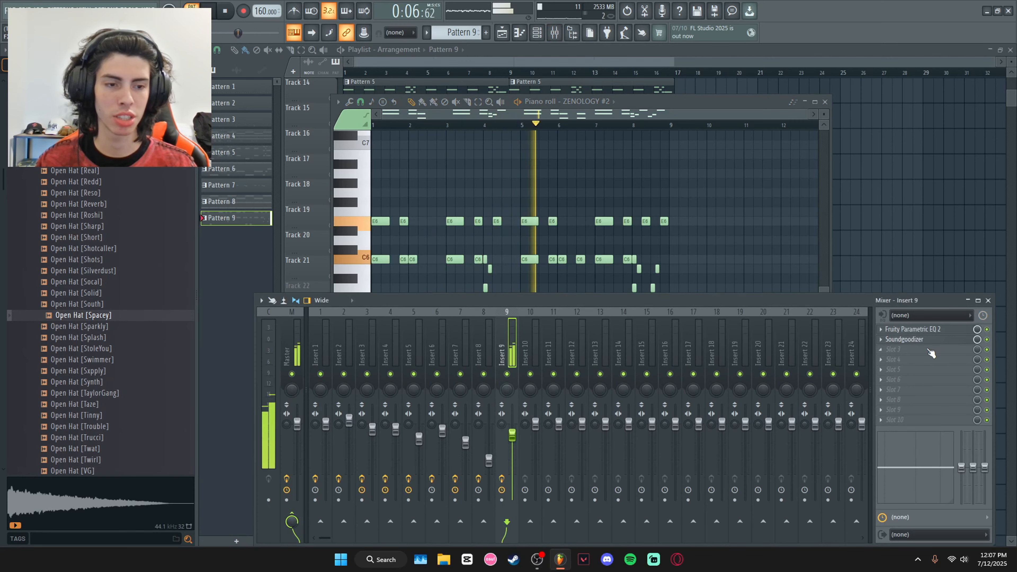
- Bring Pattern 9's ZENOLOGY #2 piano roll to the front, close it, and hide the mixer to leave only the playlist
left_click(717, 108)
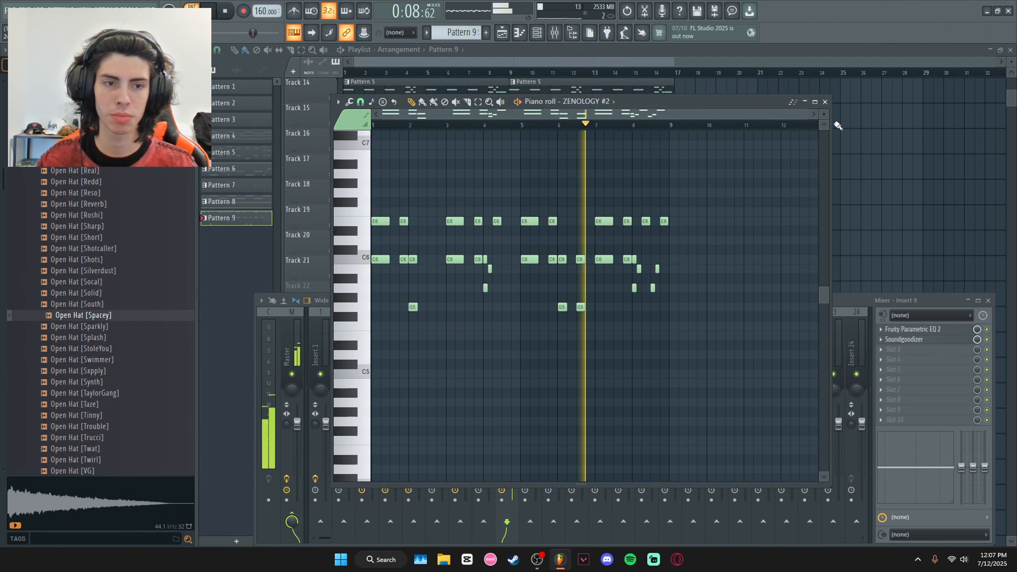
left_click(825, 102)
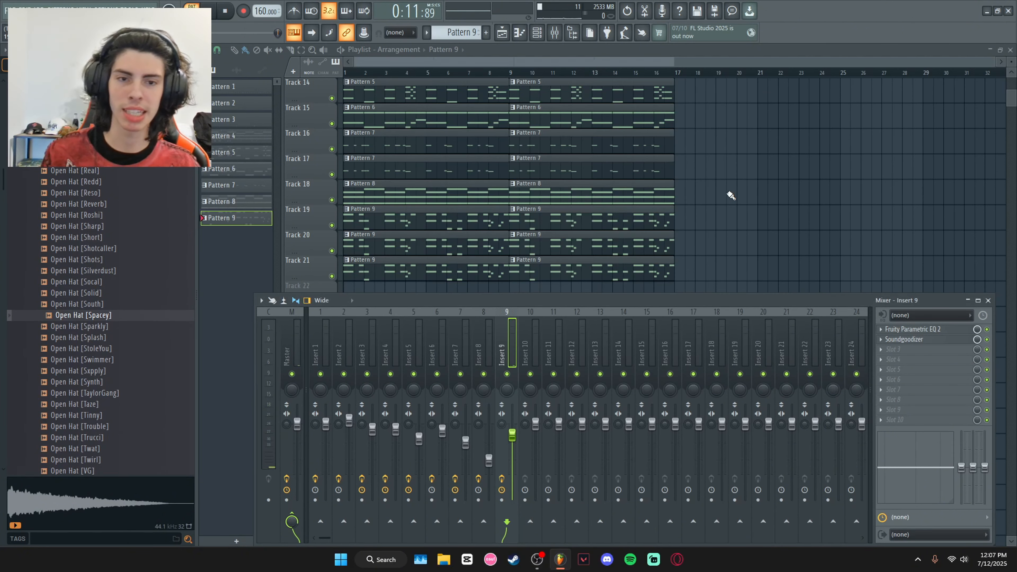
key("F9")
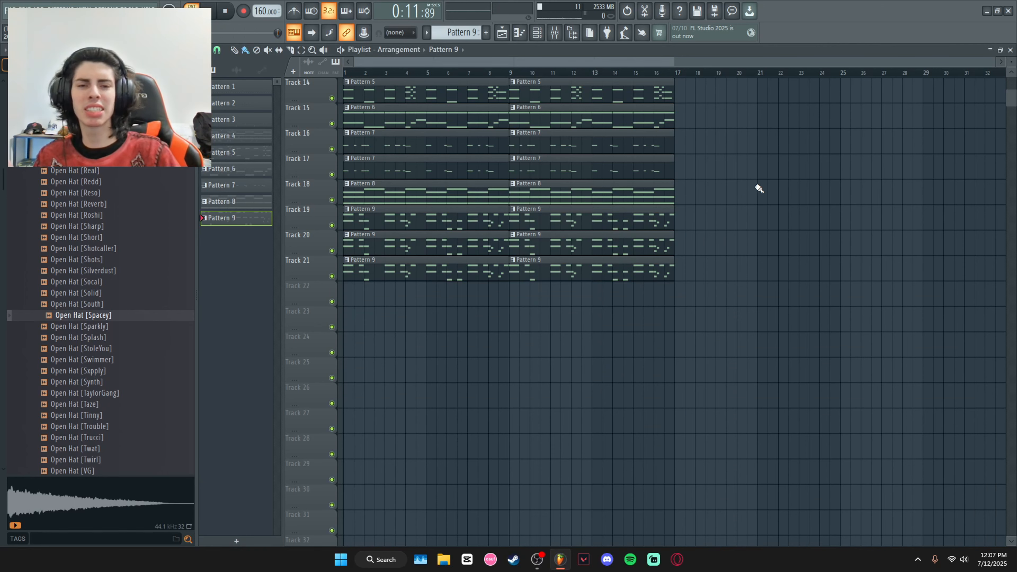
- Play the full arrangement from bar 1 of the playlist, stop playback, and look over its pattern tracks down to Track 21
scroll(759, 188, "up", 5)
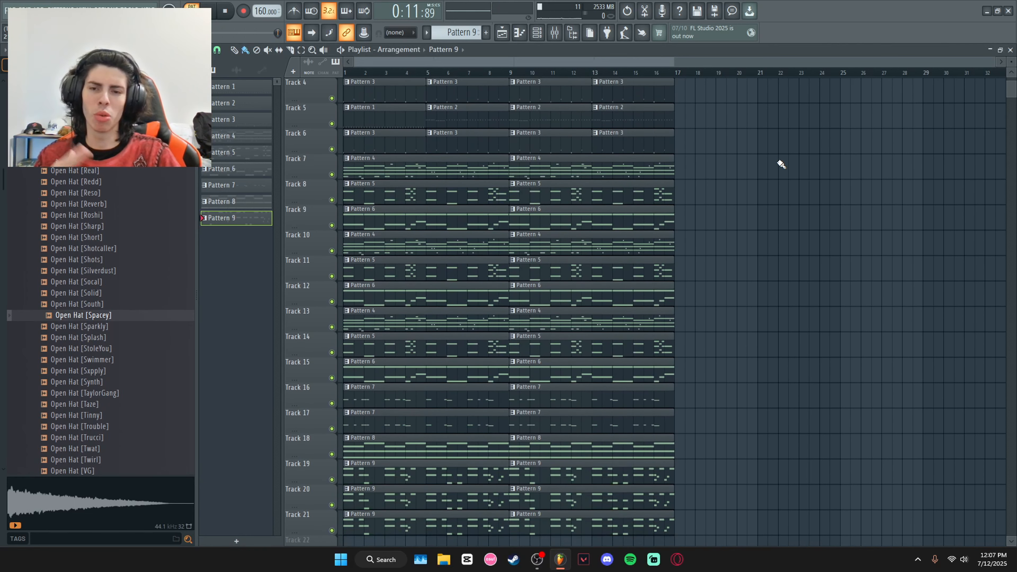
scroll(801, 200, "up", 2)
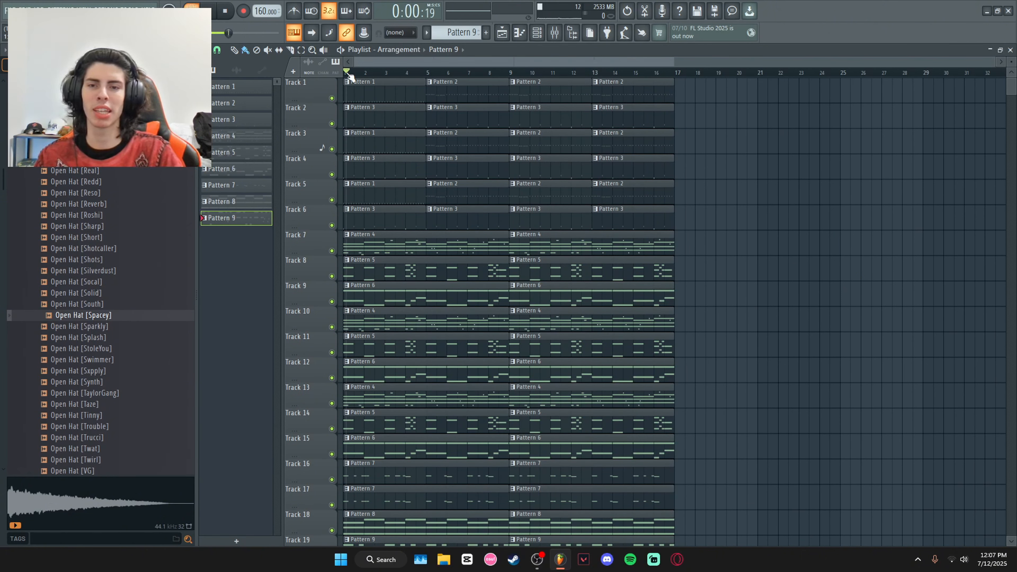
left_click(213, 12)
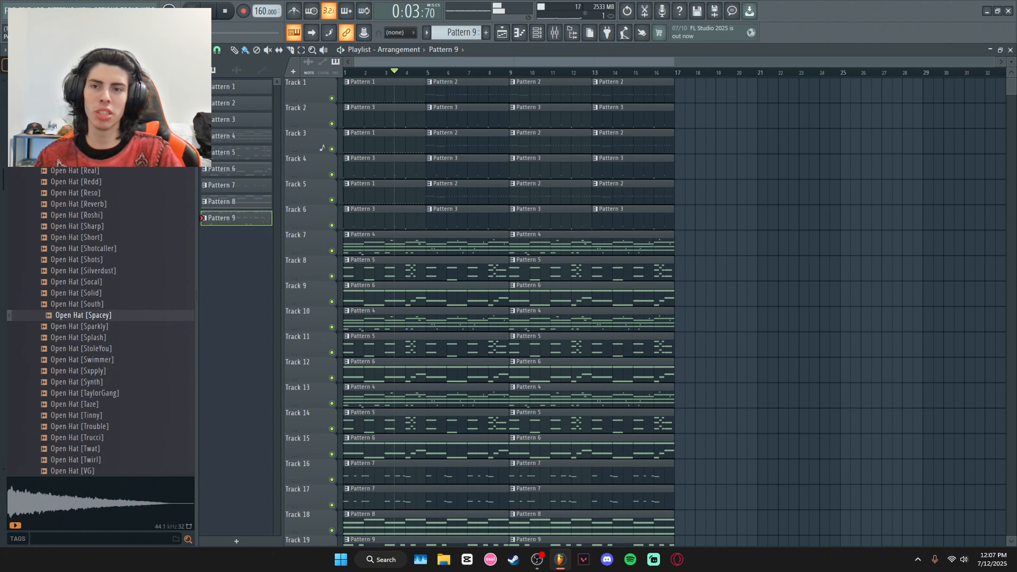
key("space")
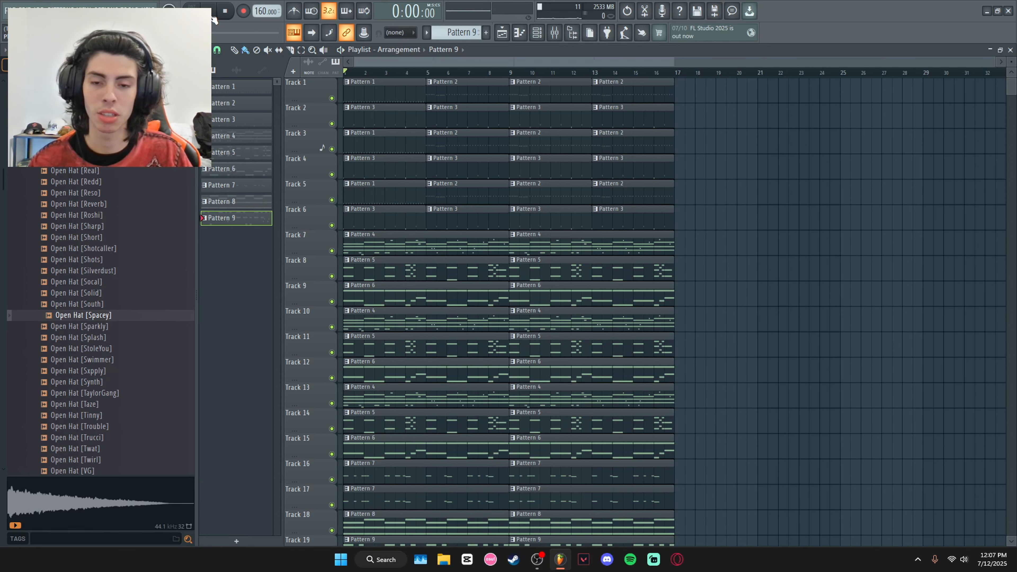
scroll(608, 246, "down", 4)
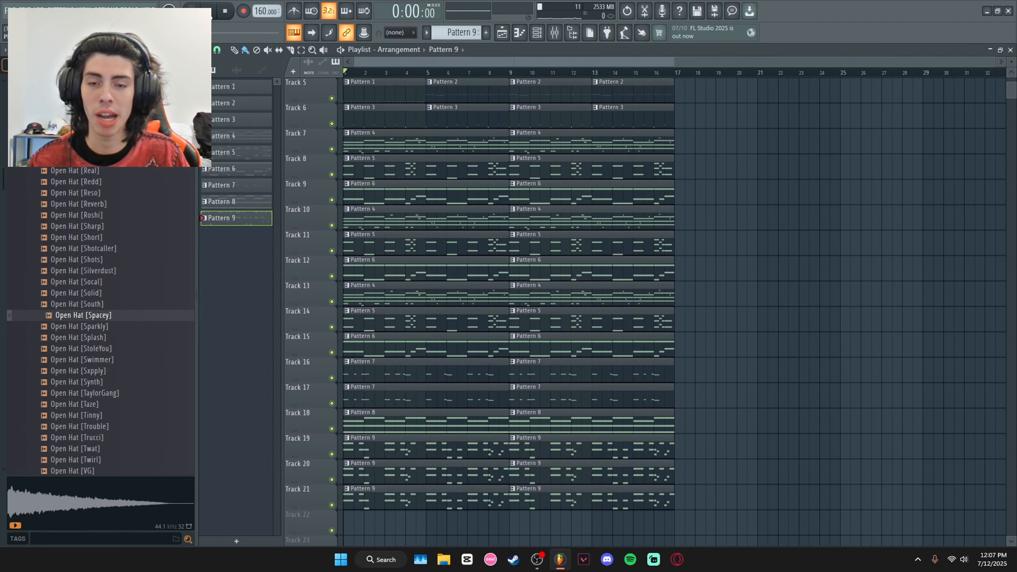